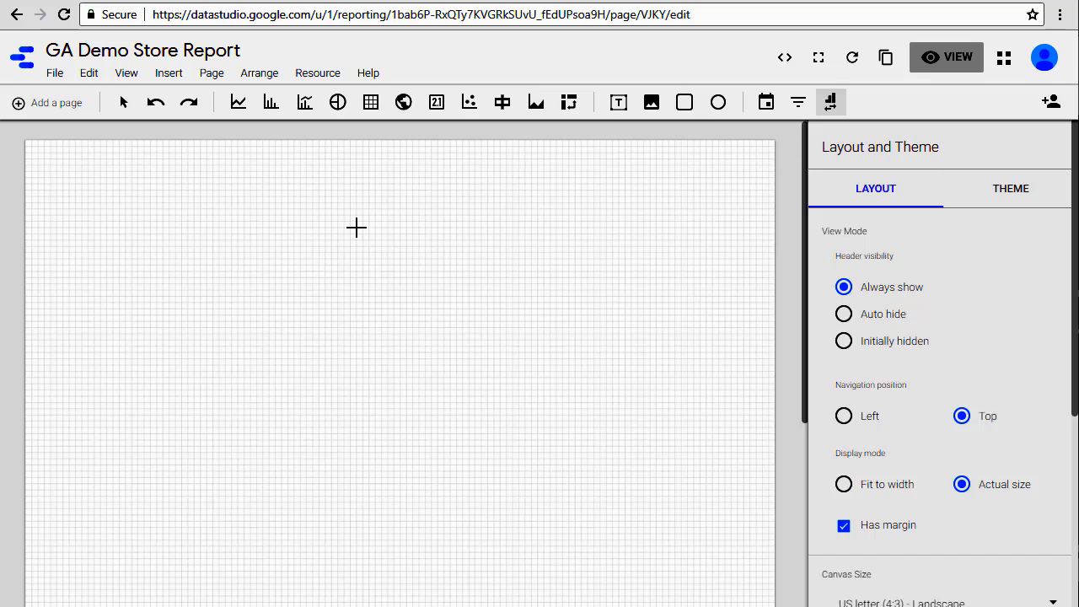
Add a time series chart of sessions by date in the upper-left area of the report canvas.
{"action": "key", "text": "Escape"}
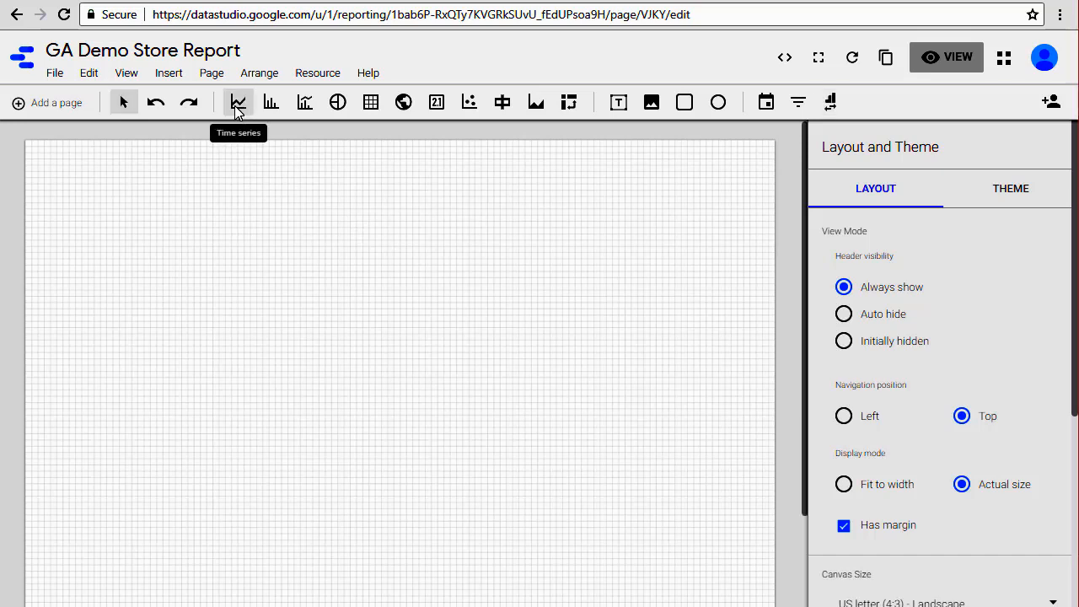
{"action": "left_click", "coordinate": [236, 108]}
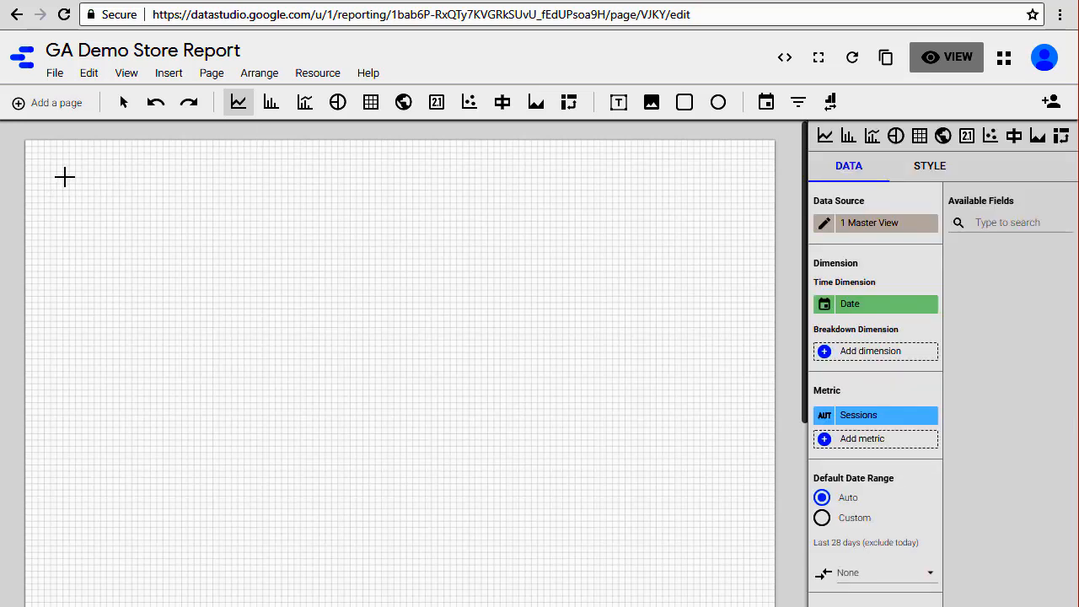
{"action": "left_click_drag", "start_coordinate": [66, 177], "coordinate": [374, 369]}
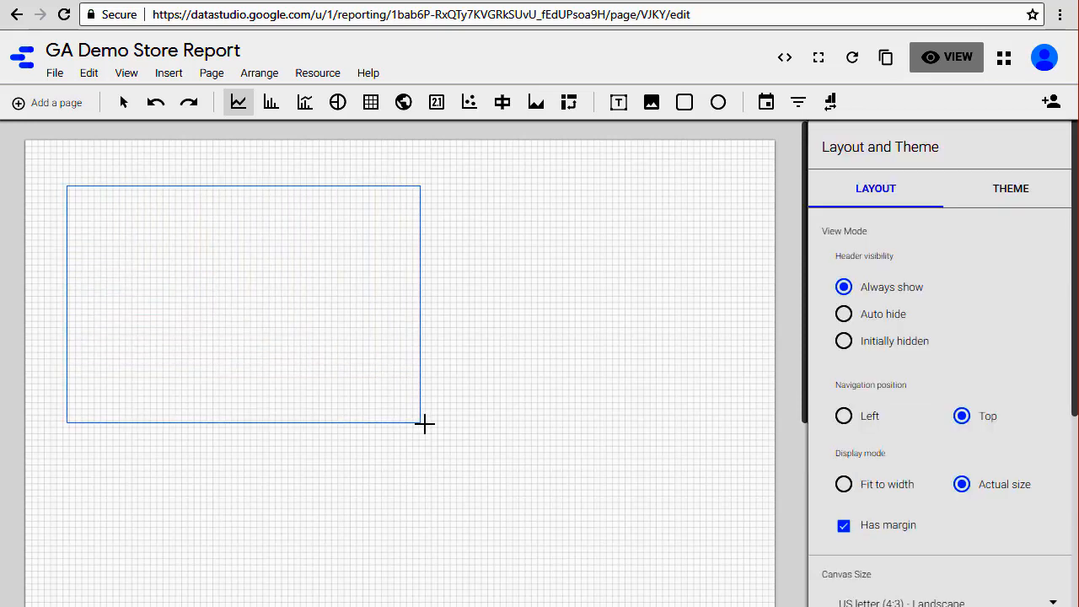
{"action": "left_click_drag", "start_coordinate": [424, 424], "coordinate": [408, 422]}
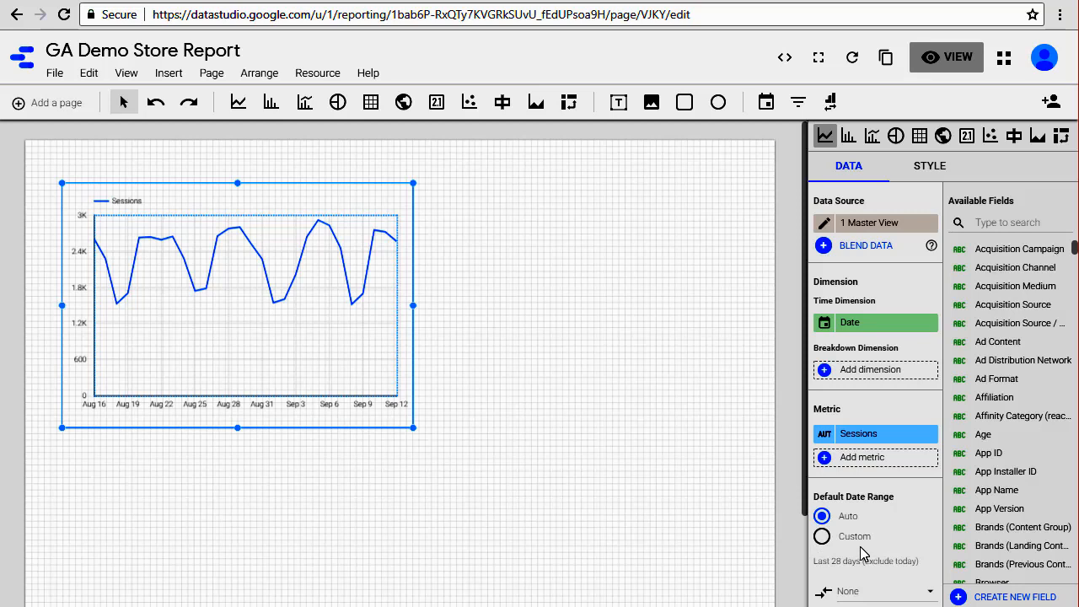
{"action": "scroll", "coordinate": [862, 553], "scroll_direction": "down", "scroll_amount": 1}
{"action": "scroll", "coordinate": [862, 553], "scroll_direction": "down", "scroll_amount": 1}
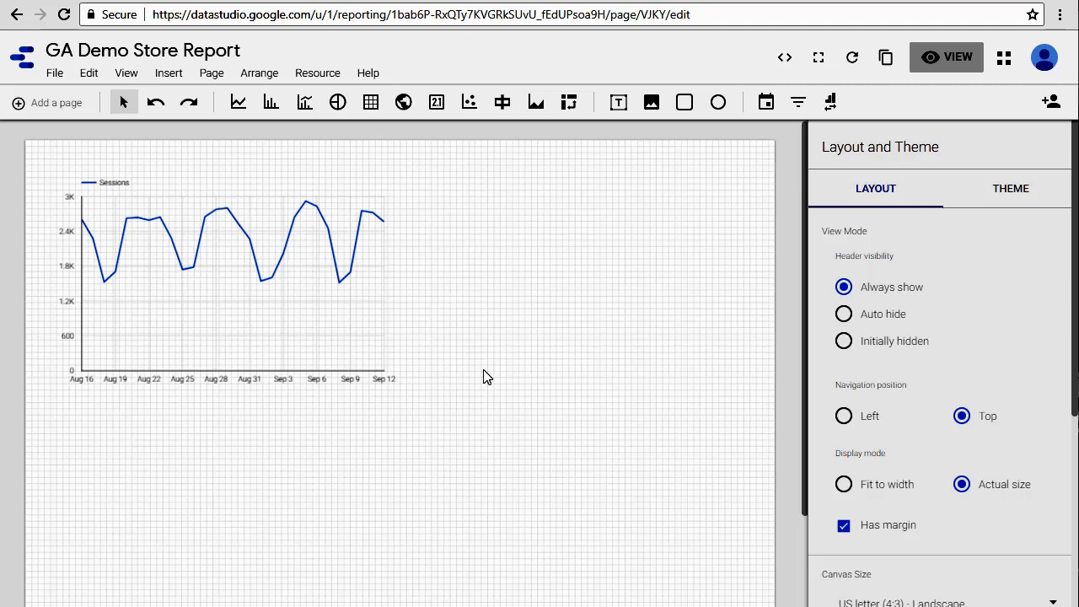
Add a pie chart beside the time series chart and set its dimension to User Type.
{"action": "left_click", "coordinate": [336, 106]}
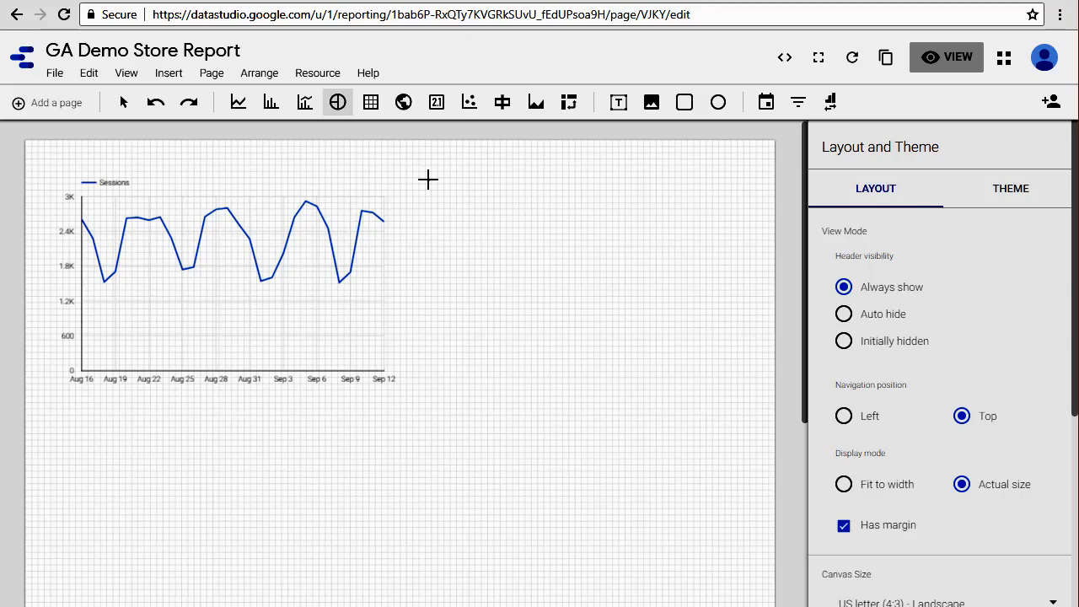
{"action": "left_click_drag", "start_coordinate": [427, 179], "coordinate": [755, 375]}
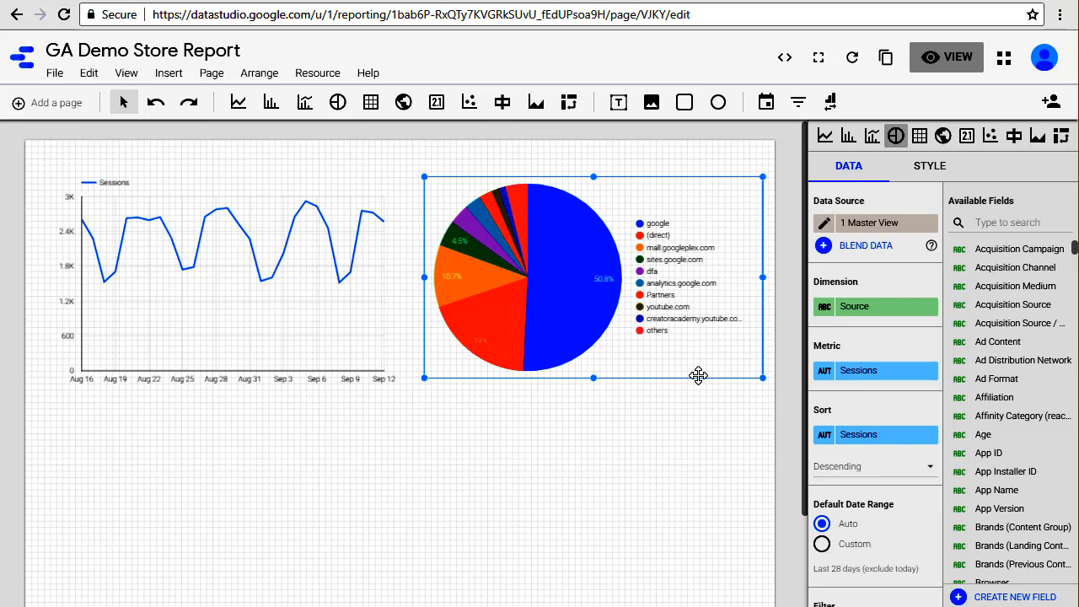
{"action": "left_click", "coordinate": [888, 316]}
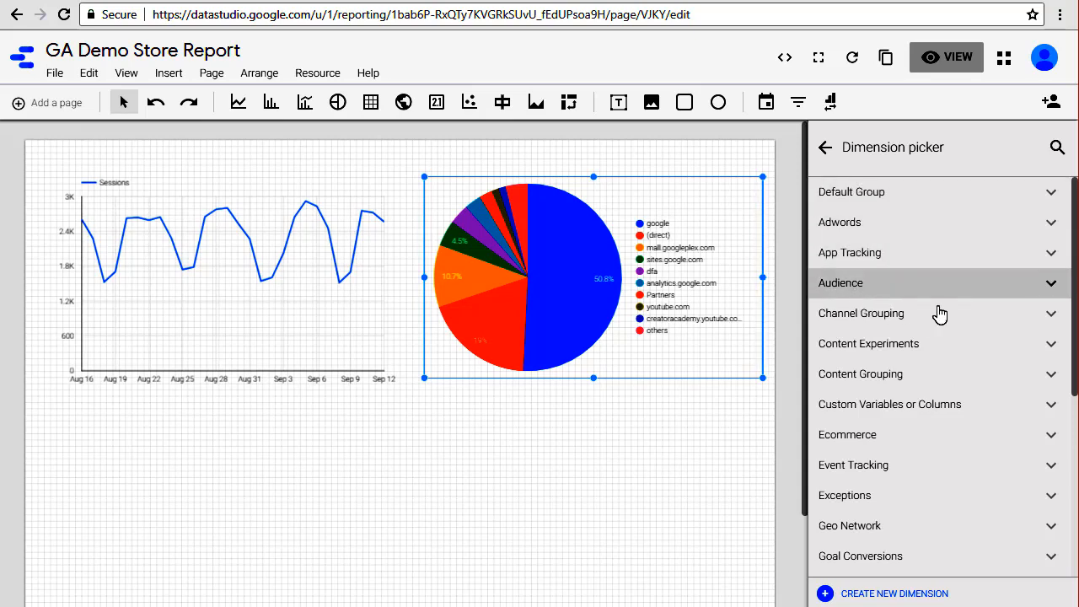
{"action": "scroll", "coordinate": [939, 311], "scroll_direction": "down", "scroll_amount": 1}
{"action": "scroll", "coordinate": [1001, 546], "scroll_direction": "down", "scroll_amount": 4}
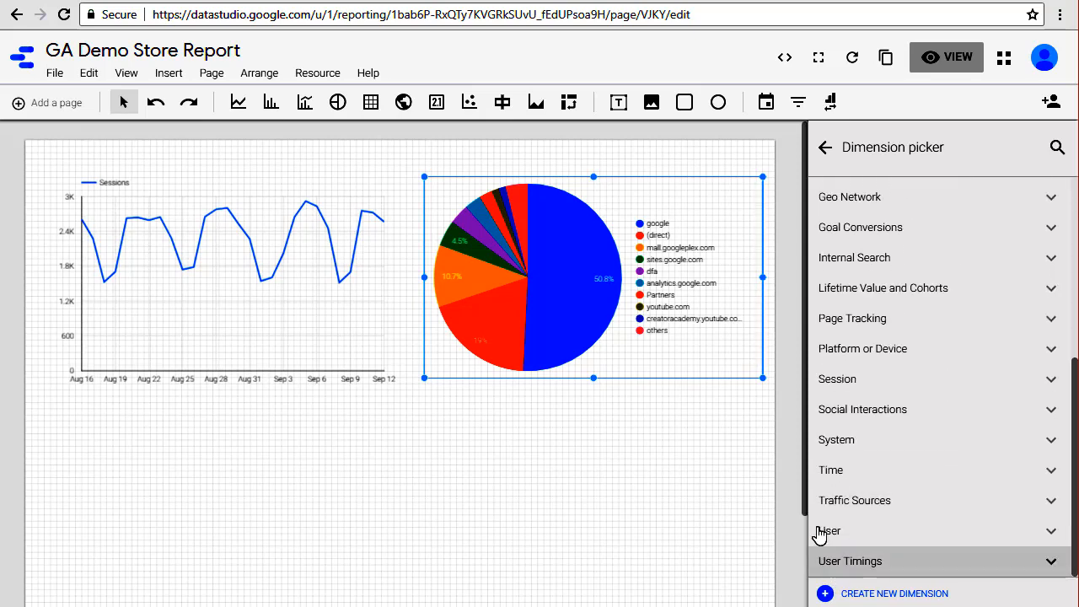
{"action": "left_click", "coordinate": [1050, 538]}
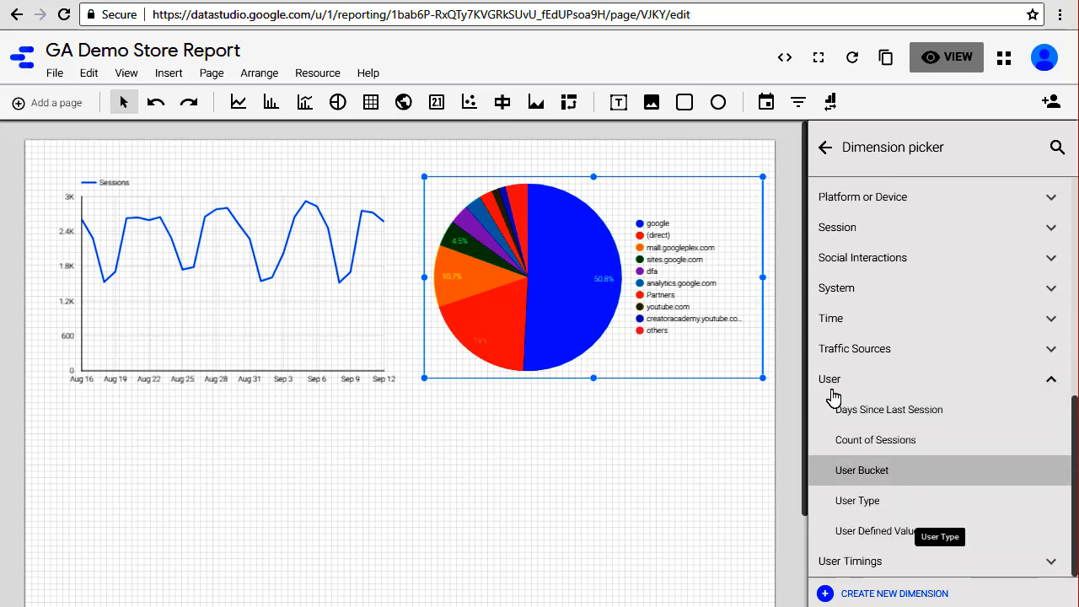
{"action": "left_click", "coordinate": [851, 503]}
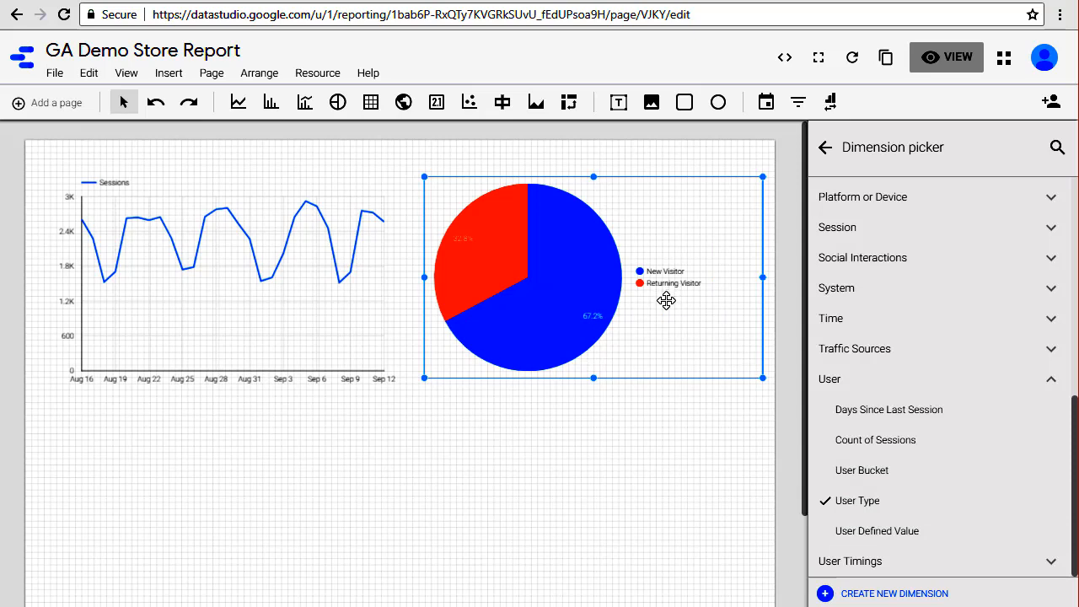
{"action": "left_click", "coordinate": [825, 149]}
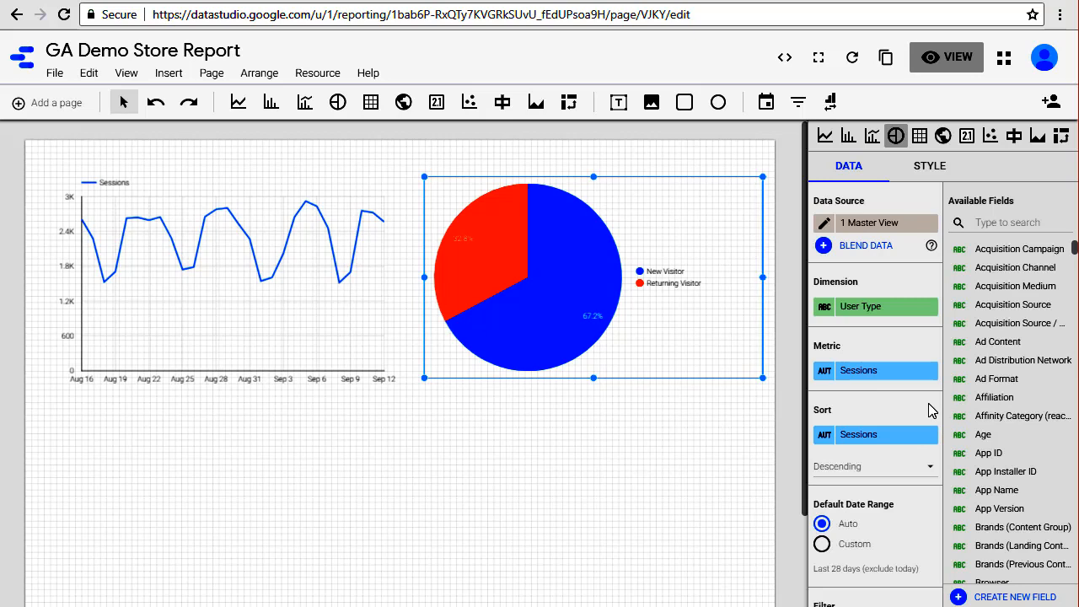
{"action": "left_click", "coordinate": [592, 501]}
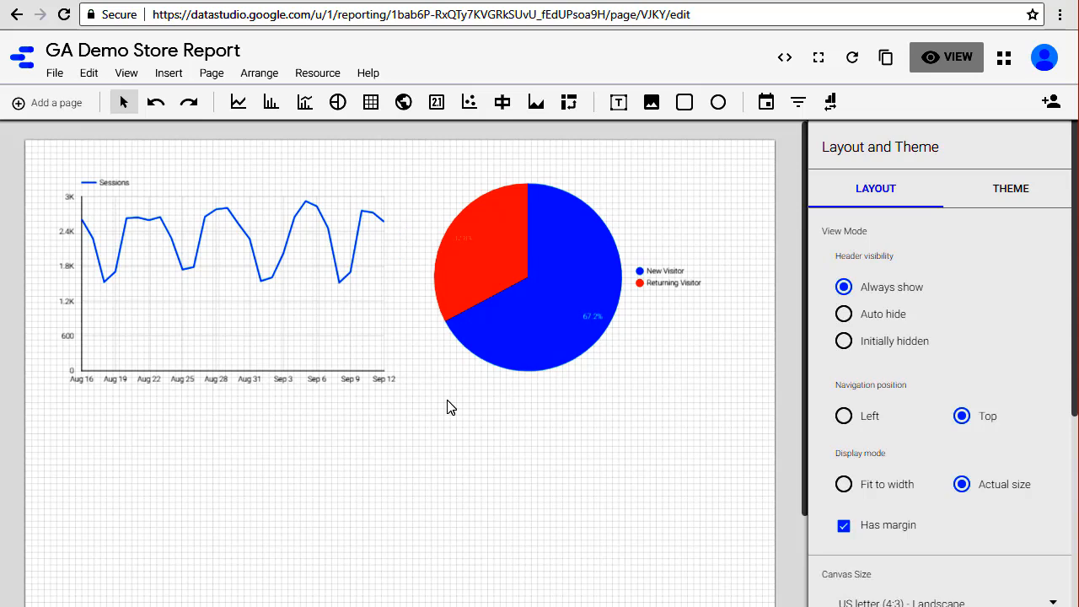
Insert a table of sessions by source below the time series chart and narrow it to about the chart's width.
{"action": "left_click", "coordinate": [375, 108]}
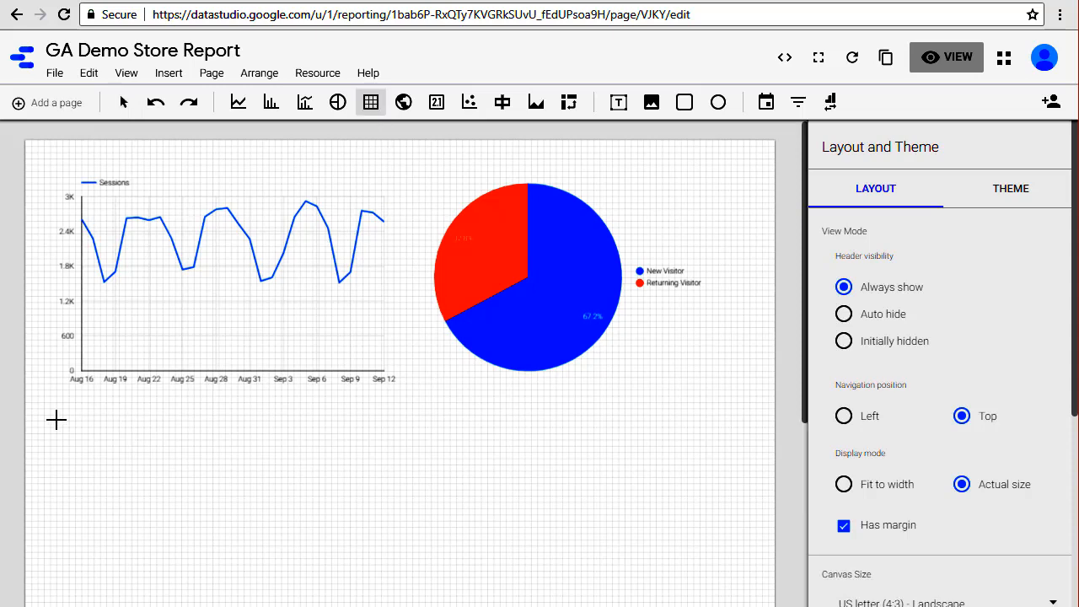
{"action": "left_click_drag", "start_coordinate": [84, 402], "coordinate": [730, 548]}
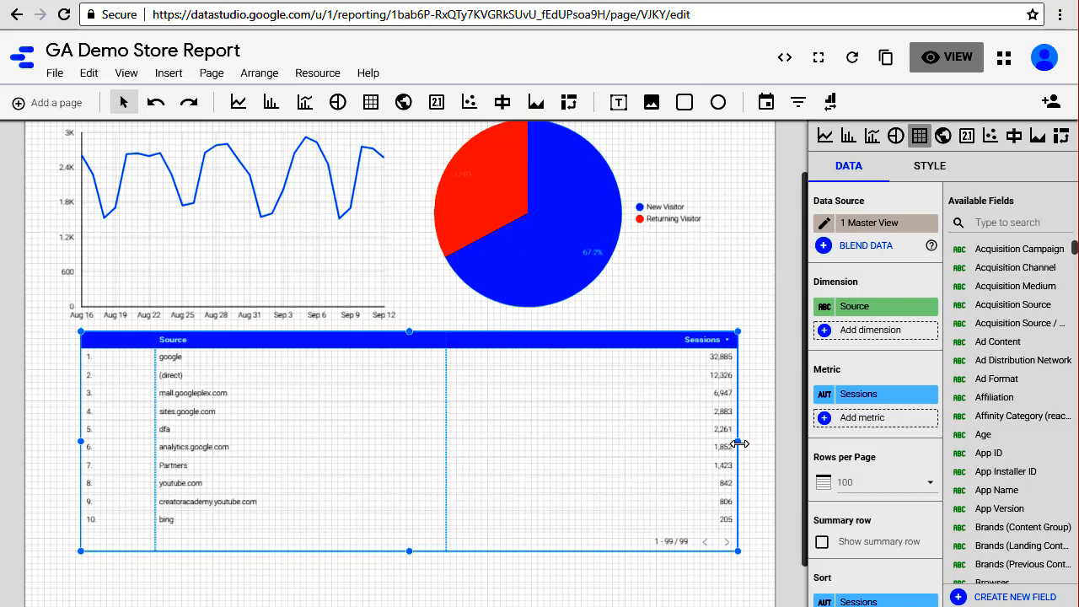
{"action": "left_click_drag", "start_coordinate": [740, 444], "coordinate": [408, 459]}
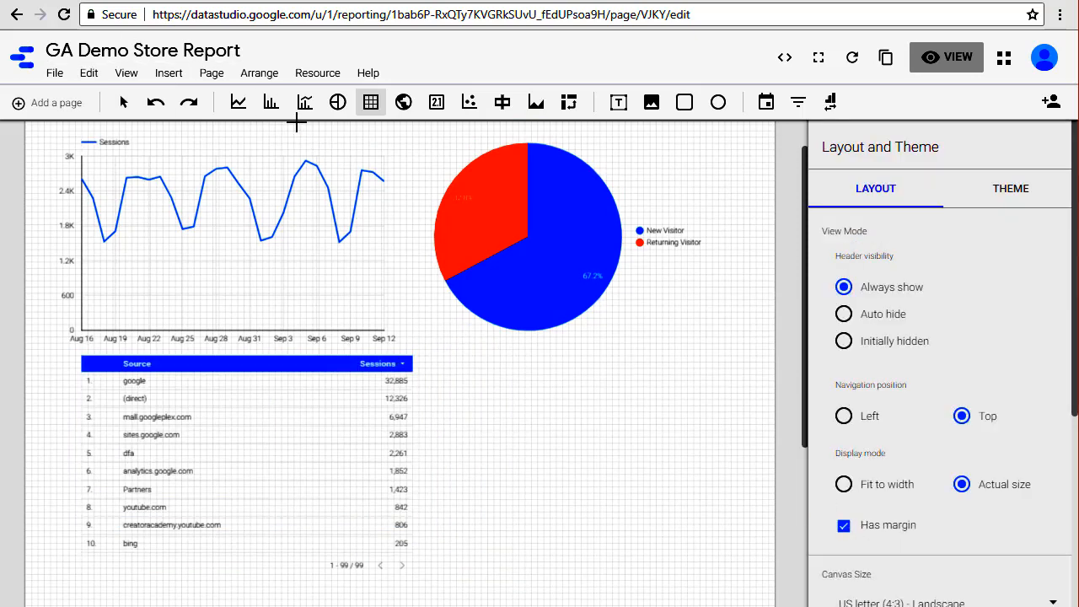
Place a bar chart of sessions below the pie chart, beside the source table.
{"action": "left_click", "coordinate": [270, 104]}
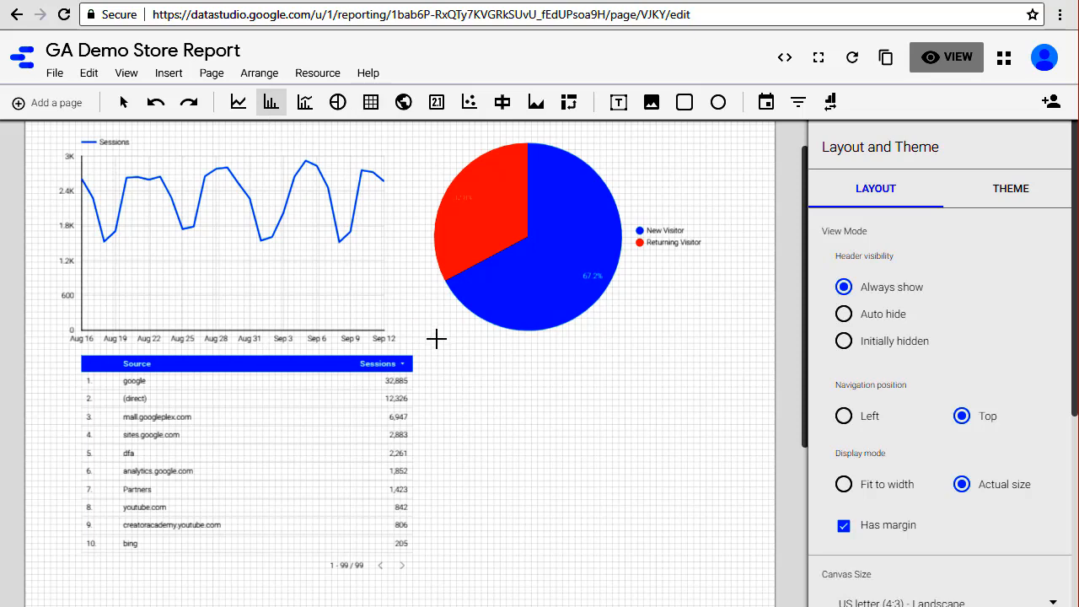
{"action": "left_click_drag", "start_coordinate": [440, 357], "coordinate": [754, 557]}
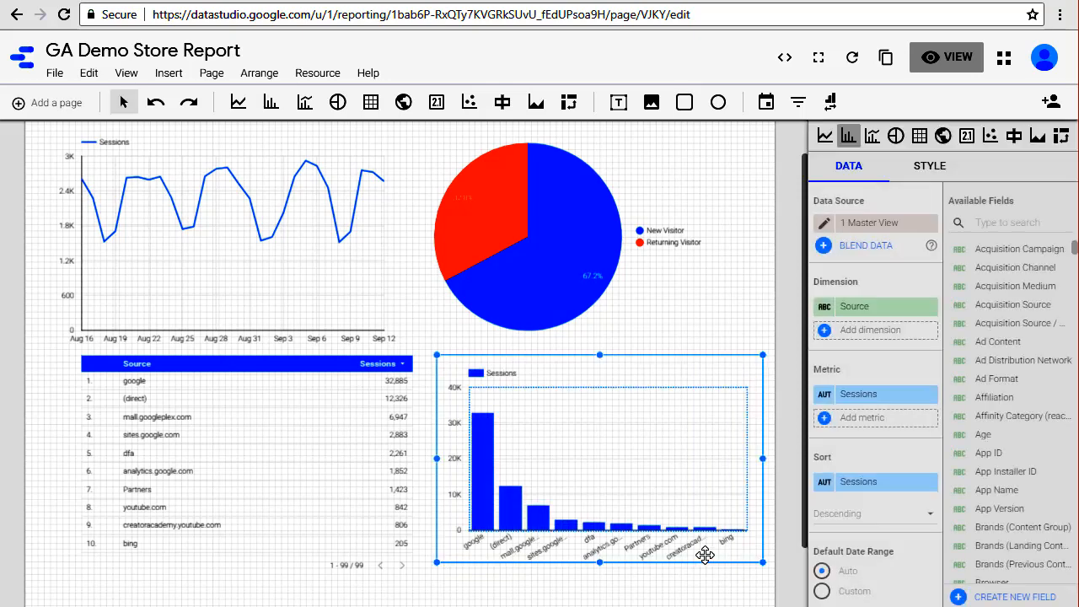
{"action": "scroll", "coordinate": [777, 453], "scroll_direction": "up", "scroll_amount": 1}
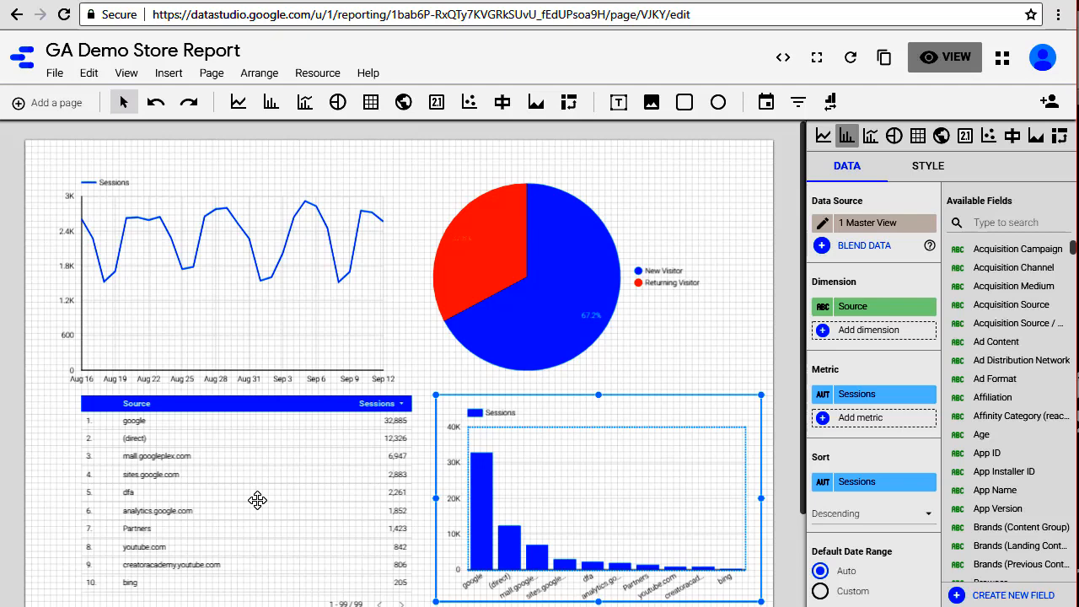
Change the bar chart's dimension to Hour from the Time group.
{"action": "left_click", "coordinate": [890, 308]}
{"action": "scroll", "coordinate": [955, 504], "scroll_direction": "down", "scroll_amount": 2}
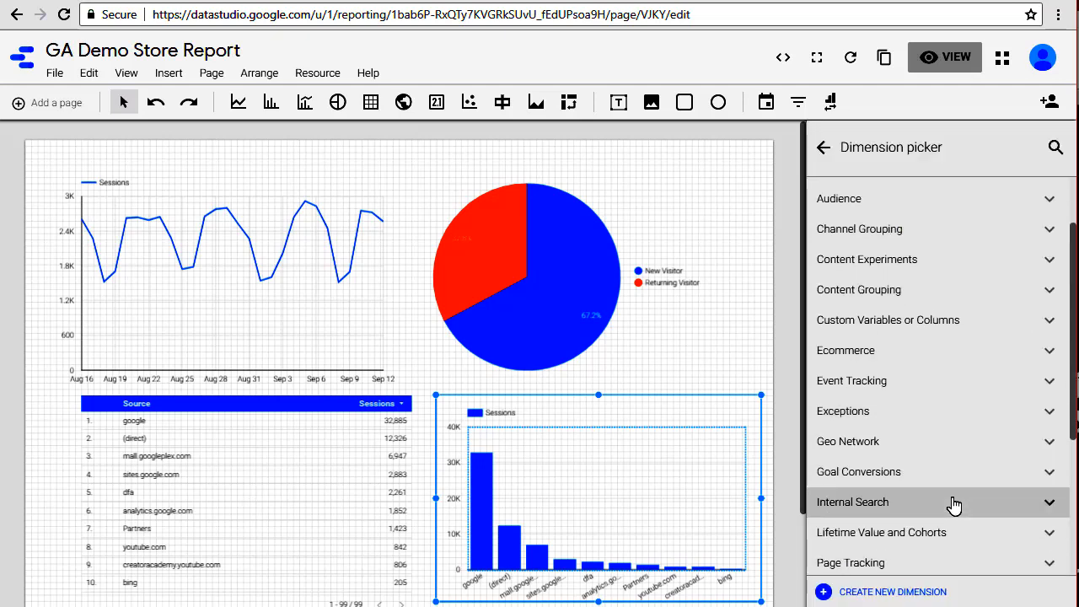
{"action": "scroll", "coordinate": [953, 504], "scroll_direction": "down", "scroll_amount": 3}
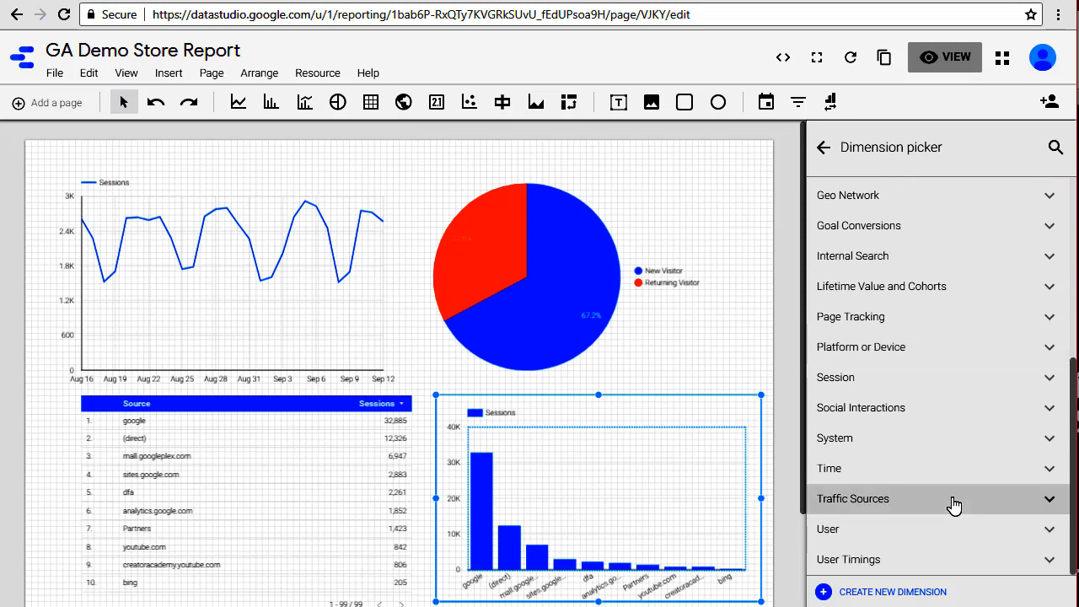
{"action": "left_click", "coordinate": [848, 477]}
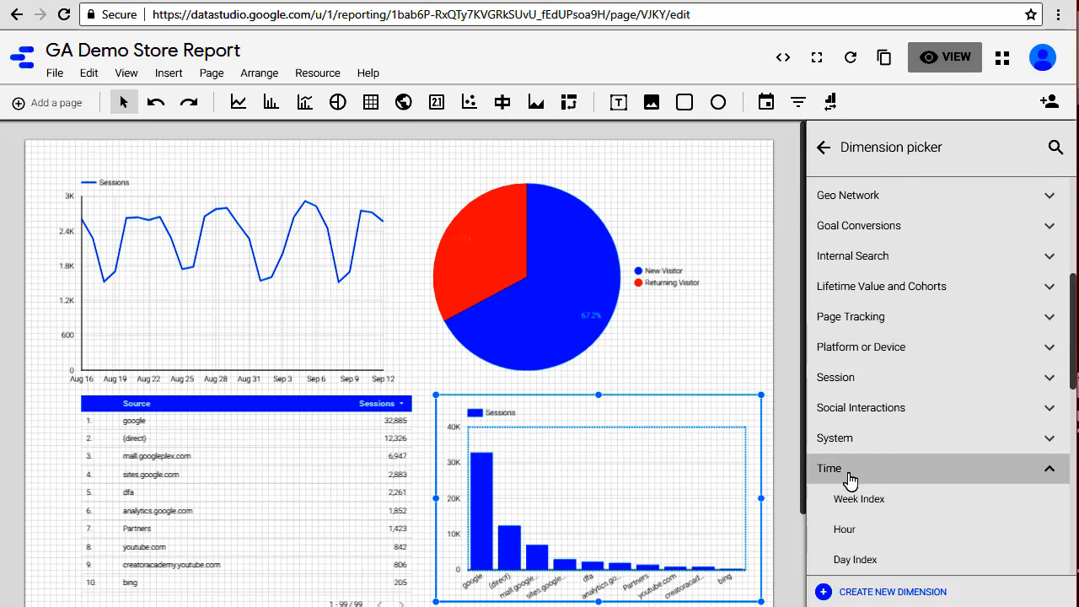
{"action": "scroll", "coordinate": [893, 483], "scroll_direction": "down", "scroll_amount": 1}
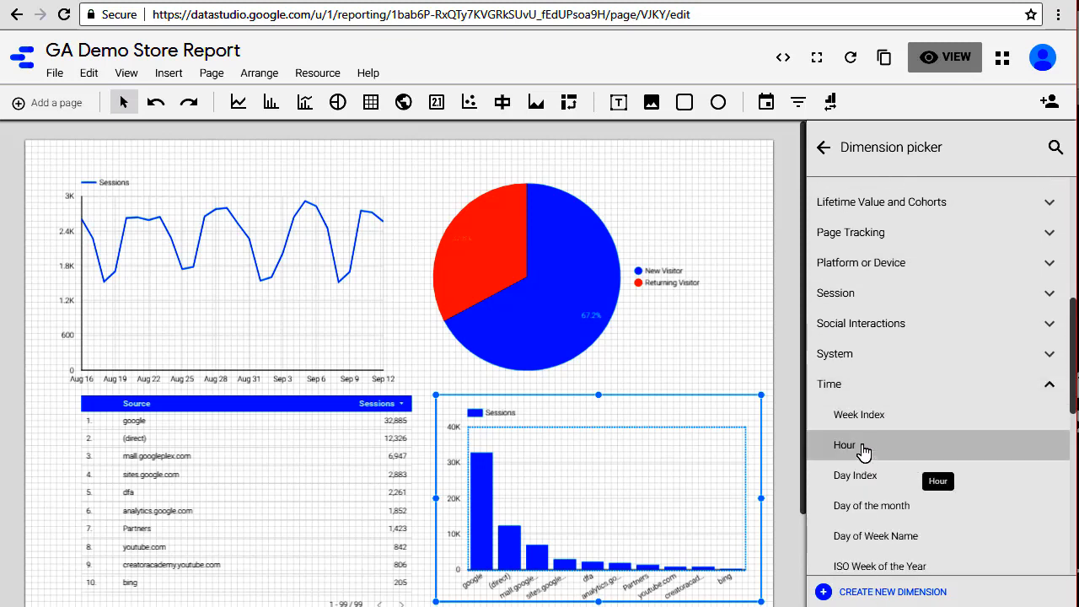
{"action": "left_click", "coordinate": [861, 447]}
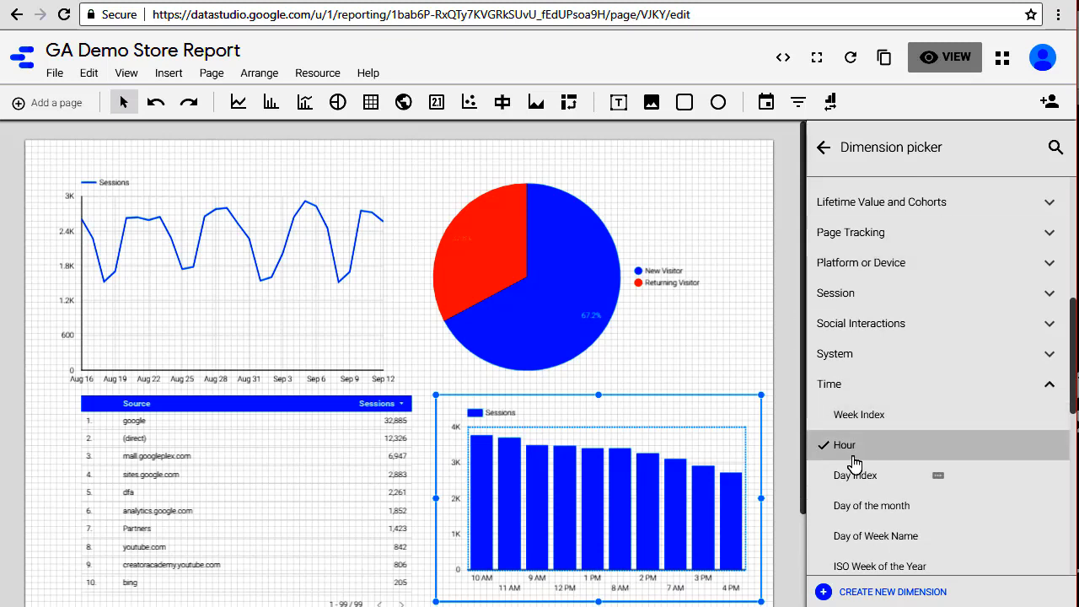
{"action": "left_click", "coordinate": [823, 149]}
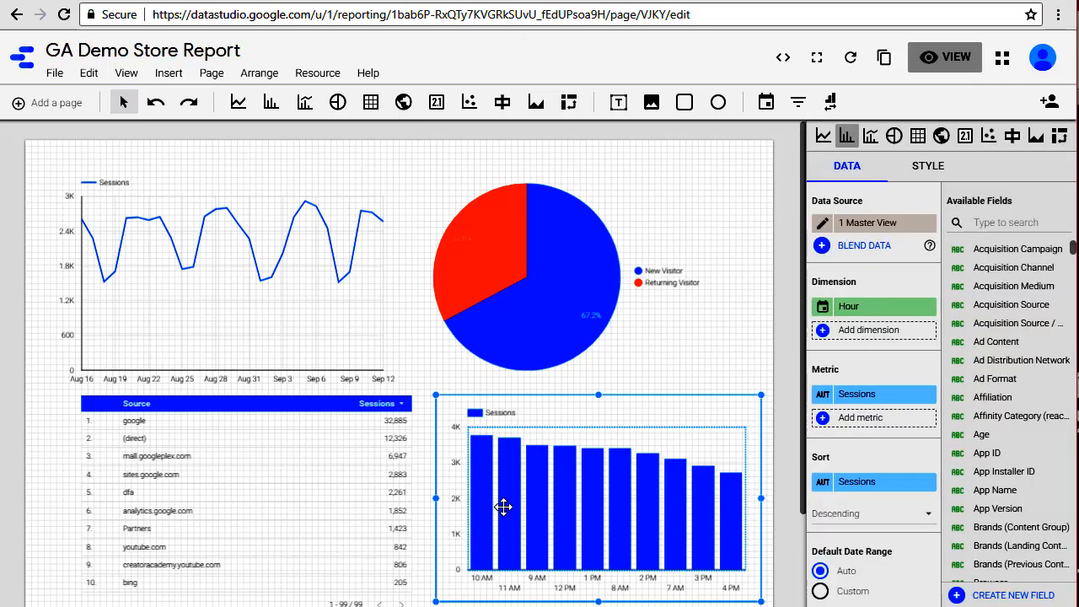
{"action": "scroll", "coordinate": [504, 507], "scroll_direction": "down", "scroll_amount": 1}
{"action": "scroll", "coordinate": [504, 506], "scroll_direction": "up", "scroll_amount": 1}
Draw a wide image placeholder at the top of the canvas, over the time series chart's upper edge.
{"action": "left_click", "coordinate": [654, 112]}
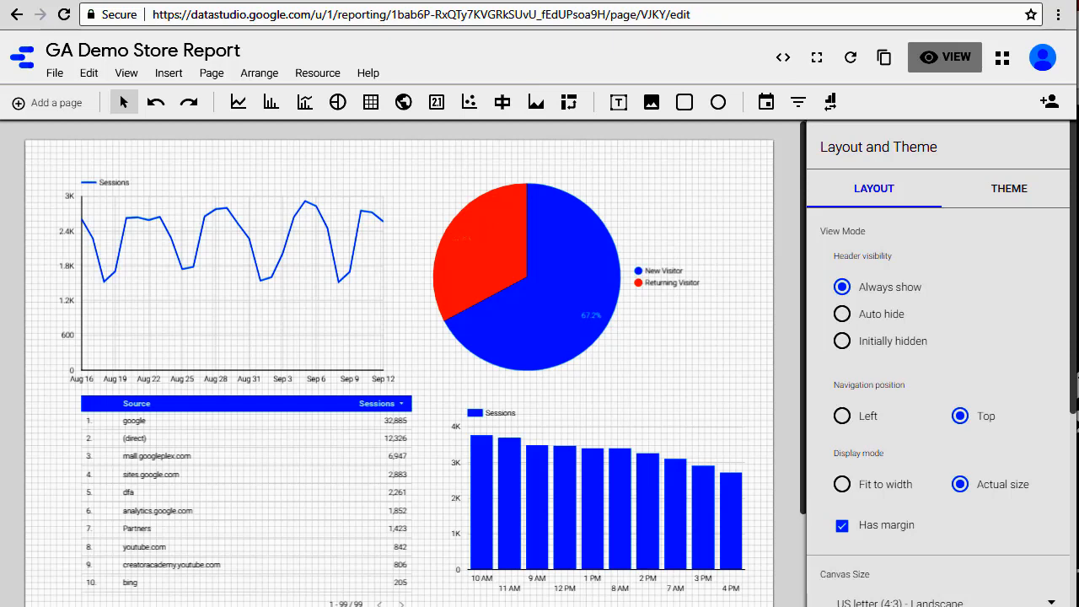
{"action": "left_click", "coordinate": [651, 110]}
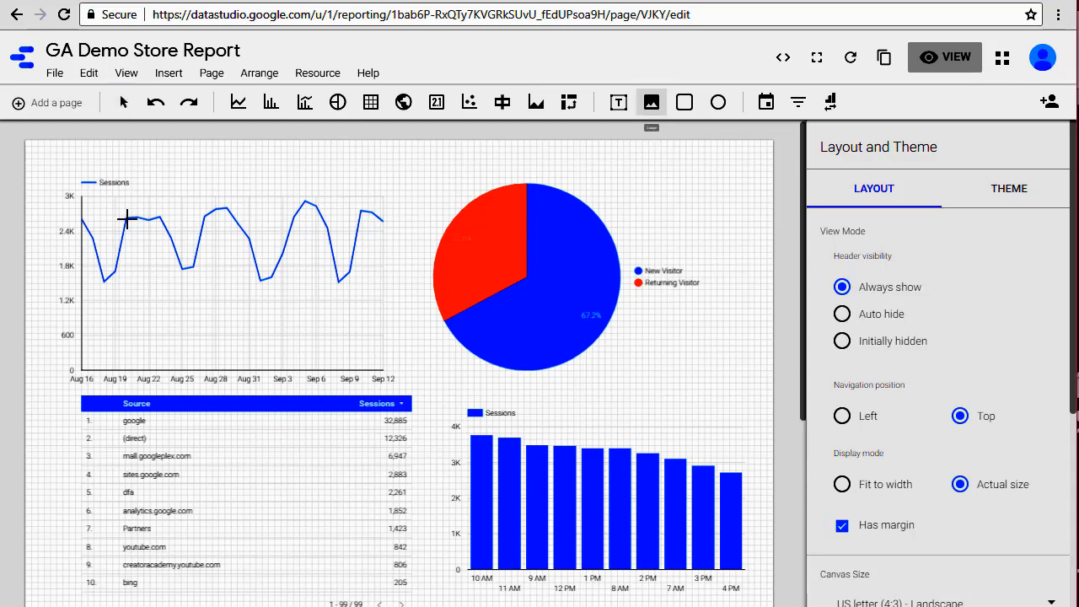
{"action": "left_click_drag", "start_coordinate": [77, 152], "coordinate": [362, 183]}
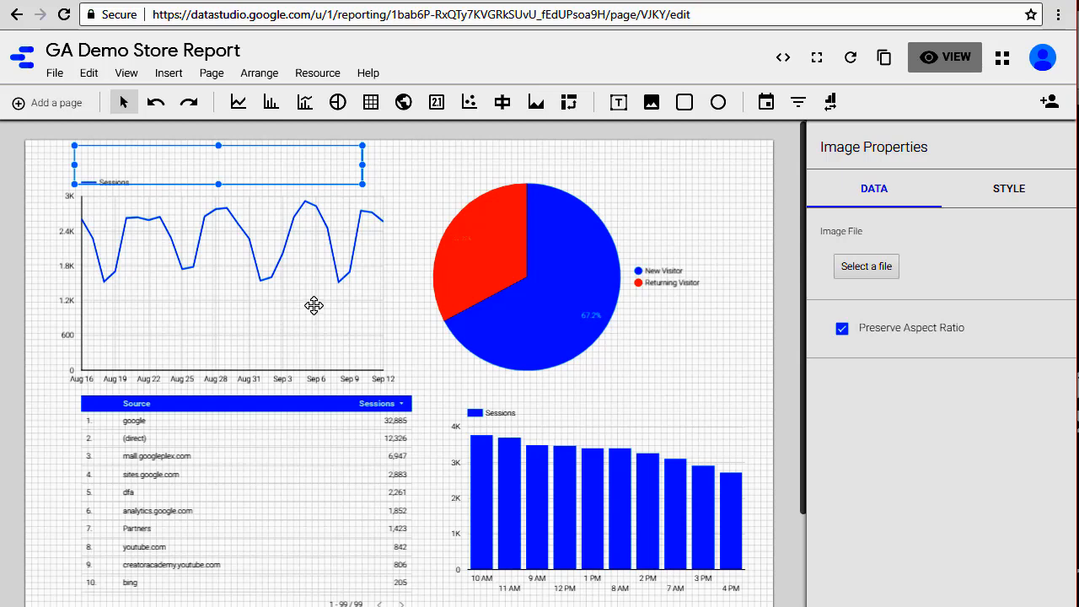
Move the time series, pie chart, source table and bar chart down together to clear space for the image placeholder.
{"action": "left_click", "coordinate": [231, 313]}
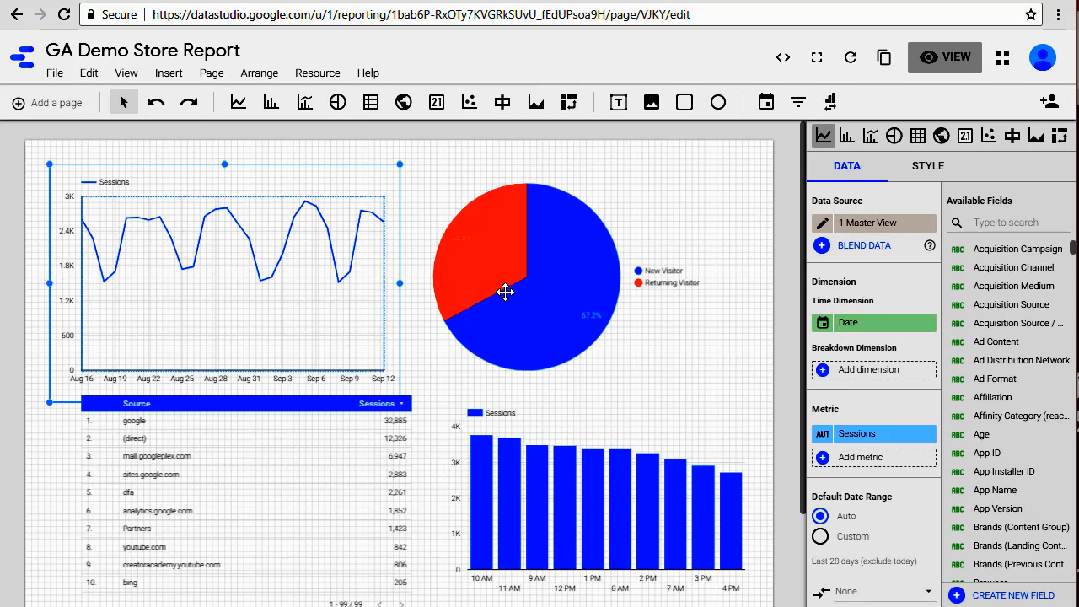
{"action": "left_click", "coordinate": [505, 292], "text": "shift"}
{"action": "left_click", "coordinate": [168, 476], "text": "shift"}
{"action": "left_click", "coordinate": [582, 465], "text": "shift"}
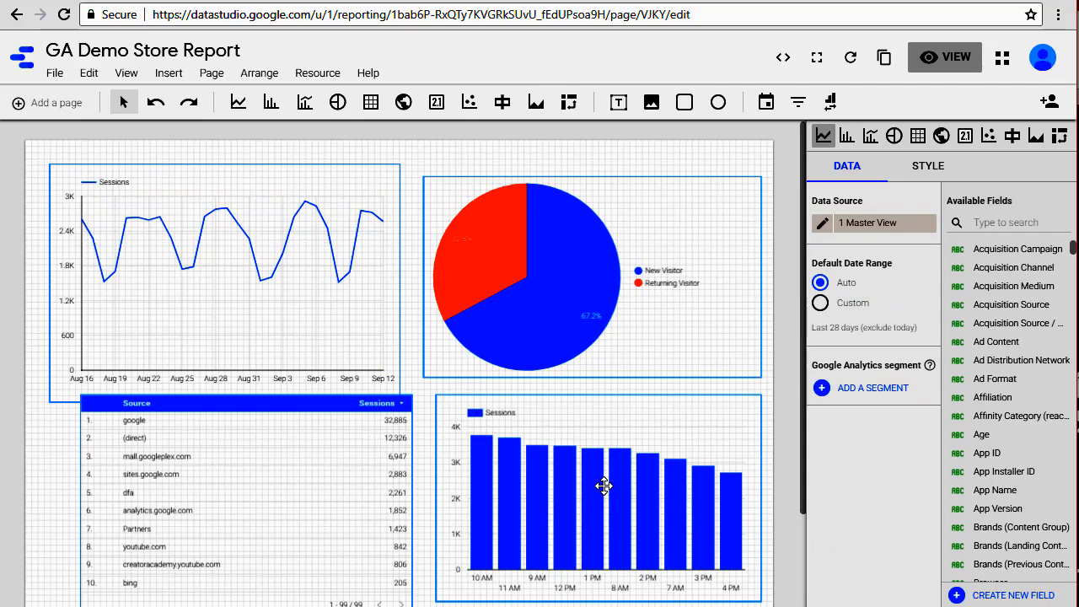
{"action": "key", "text": "Down"}
{"action": "key", "text": "Down"}
{"action": "key", "text": "Down"}
{"action": "key", "text": "Down"}
{"action": "key", "text": "Down"}
{"action": "key", "text": "Down"}
{"action": "key", "text": "Down"}
{"action": "key", "text": "Down"}
{"action": "key", "text": "Down"}
{"action": "key", "text": "Down"}
{"action": "key", "text": "Down"}
{"action": "key", "text": "Down"}
{"action": "key", "text": "Down"}
{"action": "key", "text": "Down"}
{"action": "key", "text": "Down"}
{"action": "key", "text": "Down"}
{"action": "key", "text": "Down"}
{"action": "key", "text": "Down"}
{"action": "key", "text": "Down"}
{"action": "key", "text": "Down"}
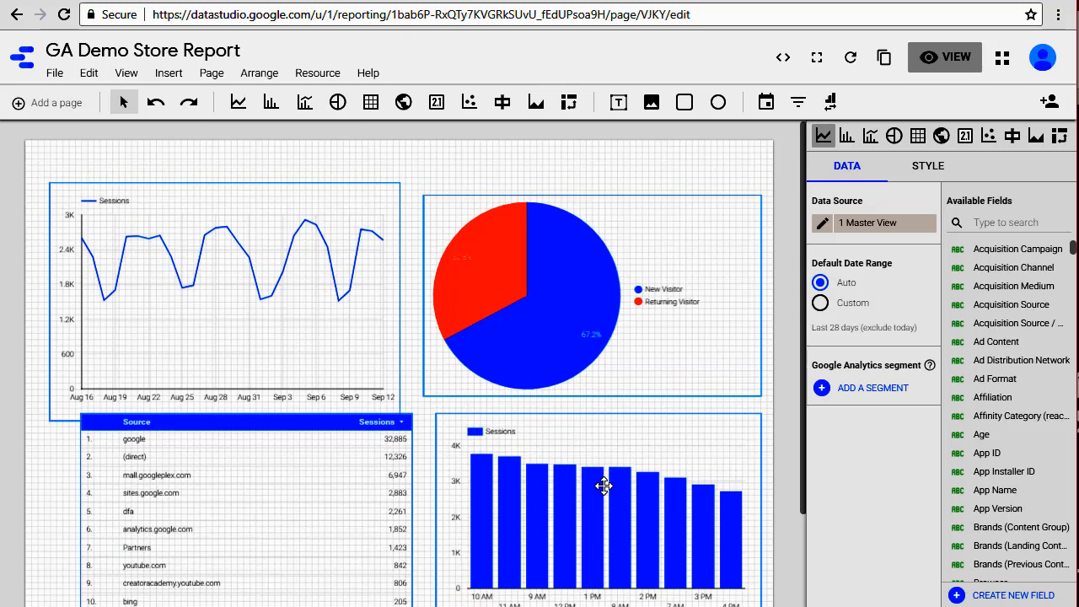
{"action": "key", "text": "Down"}
{"action": "key", "text": "Down"}
{"action": "key", "text": "Down"}
{"action": "key", "text": "Down"}
{"action": "key", "text": "Down"}
{"action": "key", "text": "Down"}
{"action": "key", "text": "Down"}
{"action": "key", "text": "Down"}
{"action": "key", "text": "Down"}
{"action": "key", "text": "Down"}
{"action": "key", "text": "Down"}
{"action": "key", "text": "Down"}
{"action": "key", "text": "Down"}
{"action": "key", "text": "Down"}
{"action": "key", "text": "Down"}
{"action": "key", "text": "Down"}
{"action": "key", "text": "Down"}
{"action": "key", "text": "Down"}
{"action": "key", "text": "Down"}
{"action": "key", "text": "Down"}
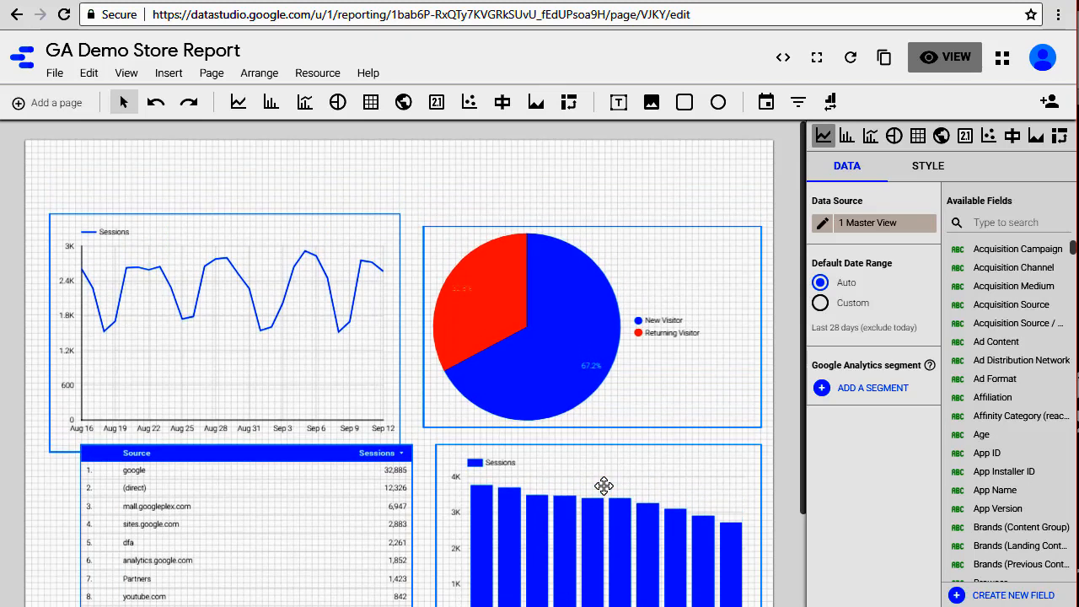
Make the image placeholder taller by extending its lower edge to just above the time series chart.
{"action": "left_click", "coordinate": [531, 333]}
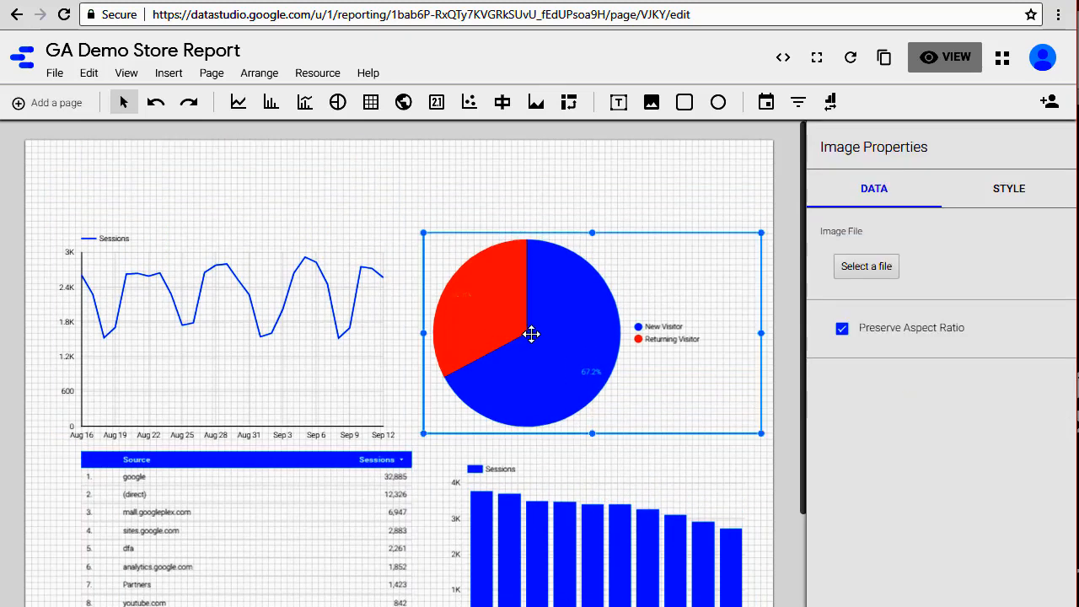
{"action": "left_click", "coordinate": [133, 166]}
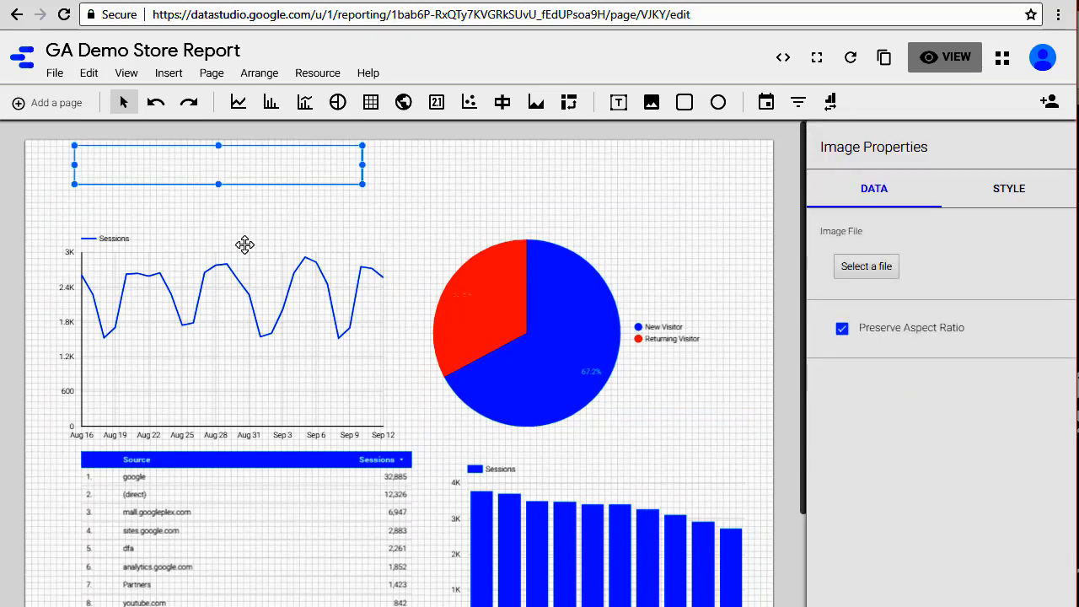
{"action": "left_click_drag", "start_coordinate": [219, 184], "coordinate": [219, 215]}
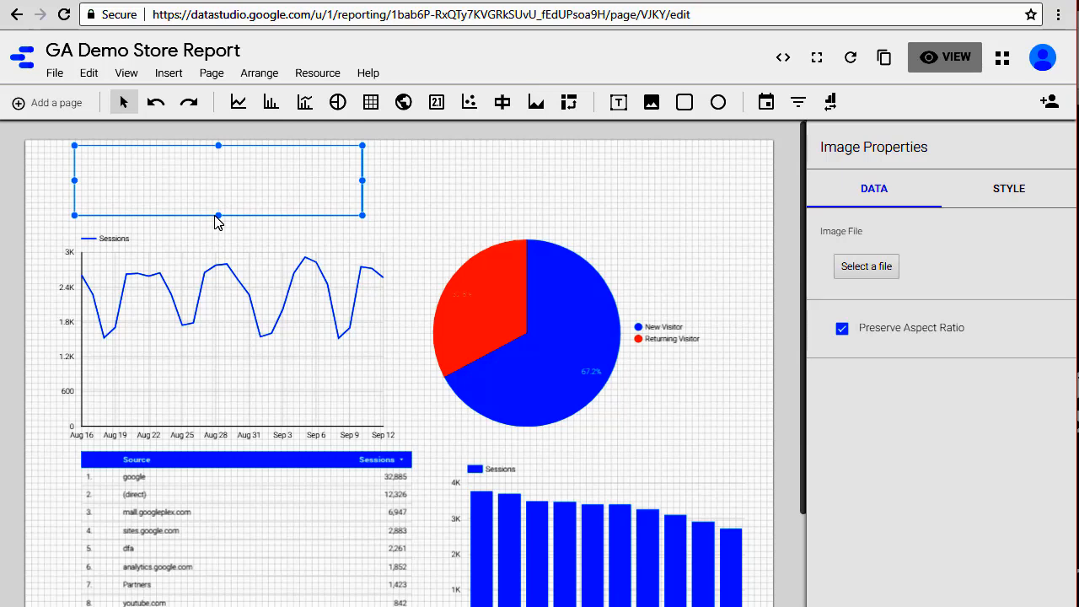
Load optizent.jpg from the Optizent folder into the image placeholder and deselect it.
{"action": "left_click", "coordinate": [874, 269]}
{"action": "left_click", "coordinate": [870, 272]}
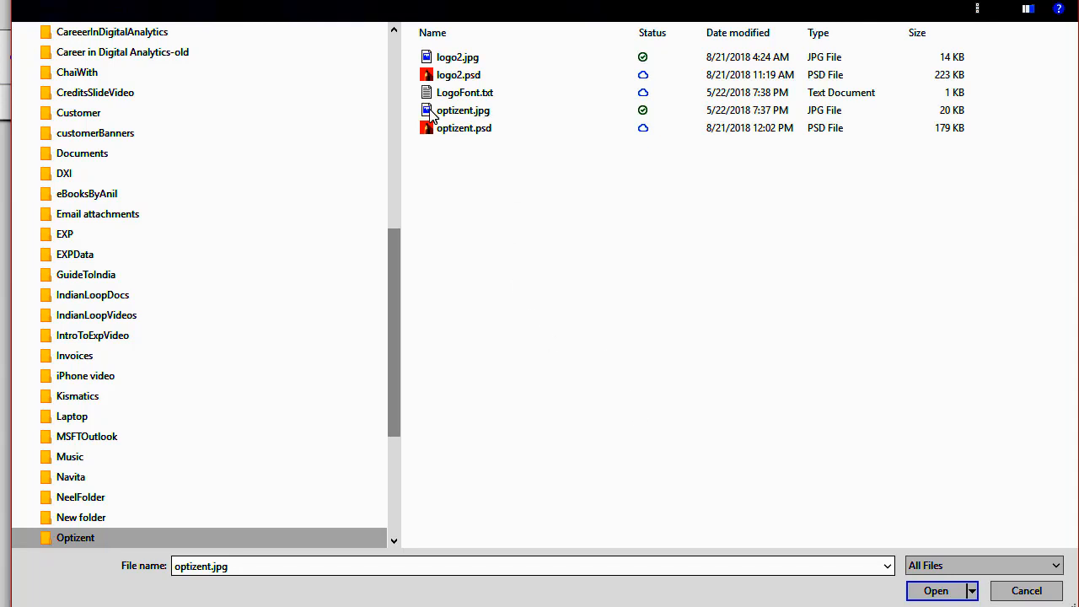
{"action": "left_click", "coordinate": [944, 593]}
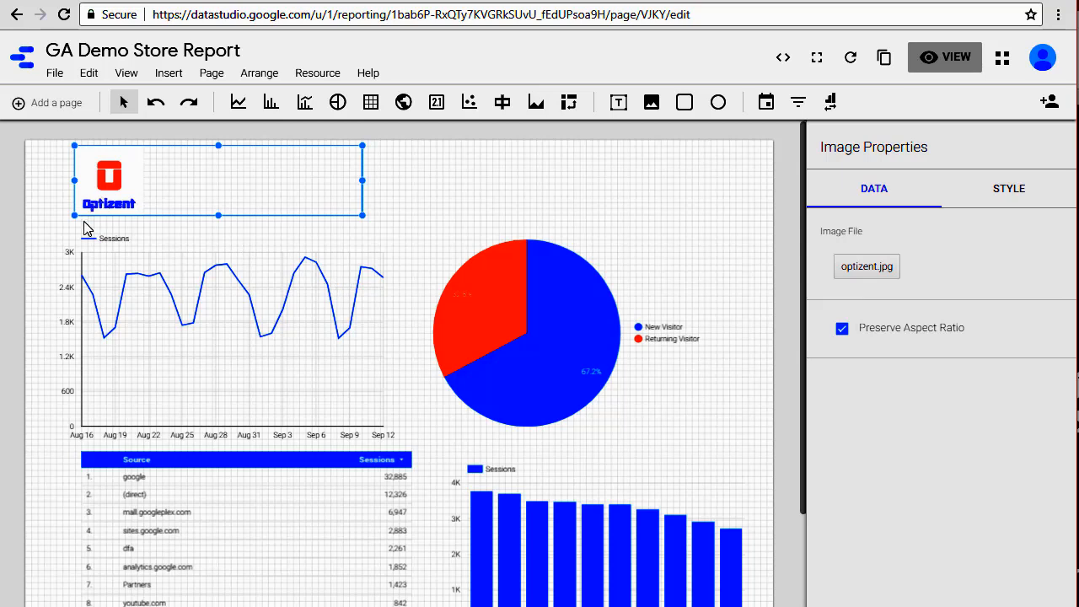
{"action": "left_click", "coordinate": [51, 226]}
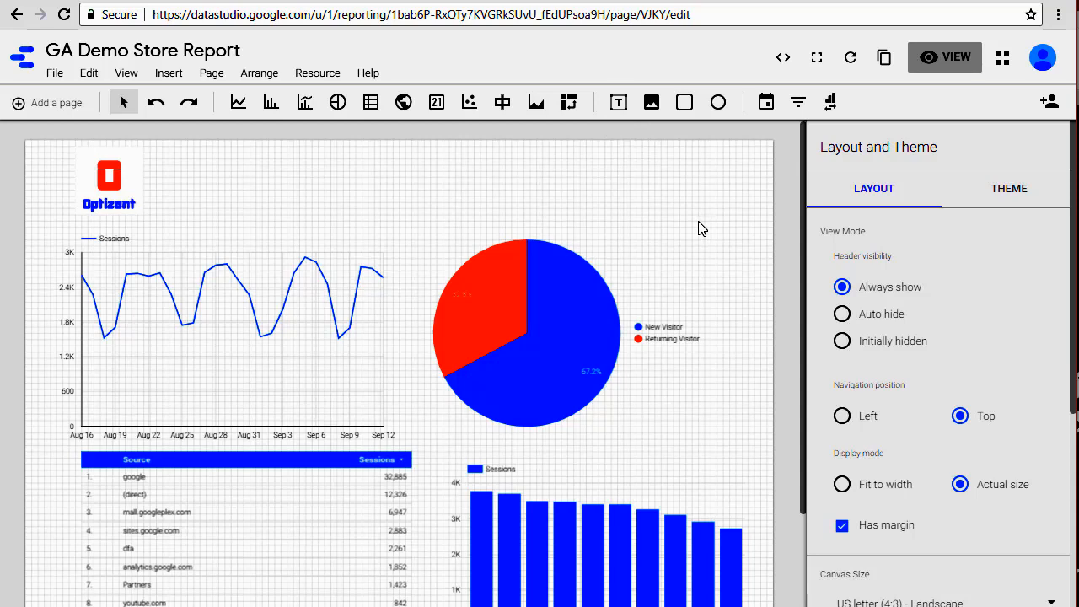
Add a wide text box beside the logo, above the charts, containing "GA Demo Store Report".
{"action": "left_click", "coordinate": [621, 101]}
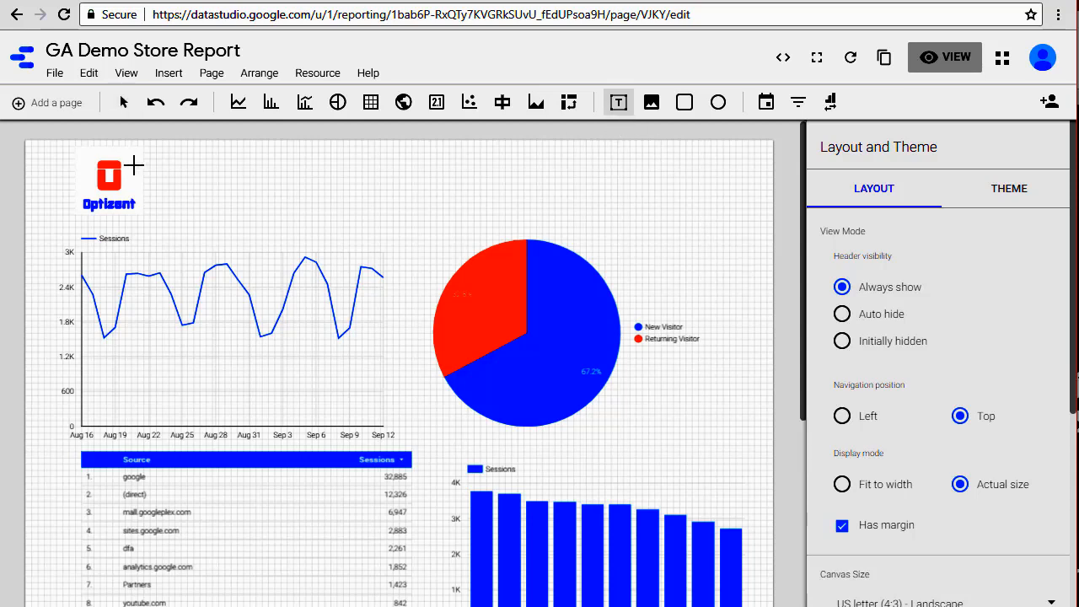
{"action": "left_click_drag", "start_coordinate": [178, 158], "coordinate": [675, 229]}
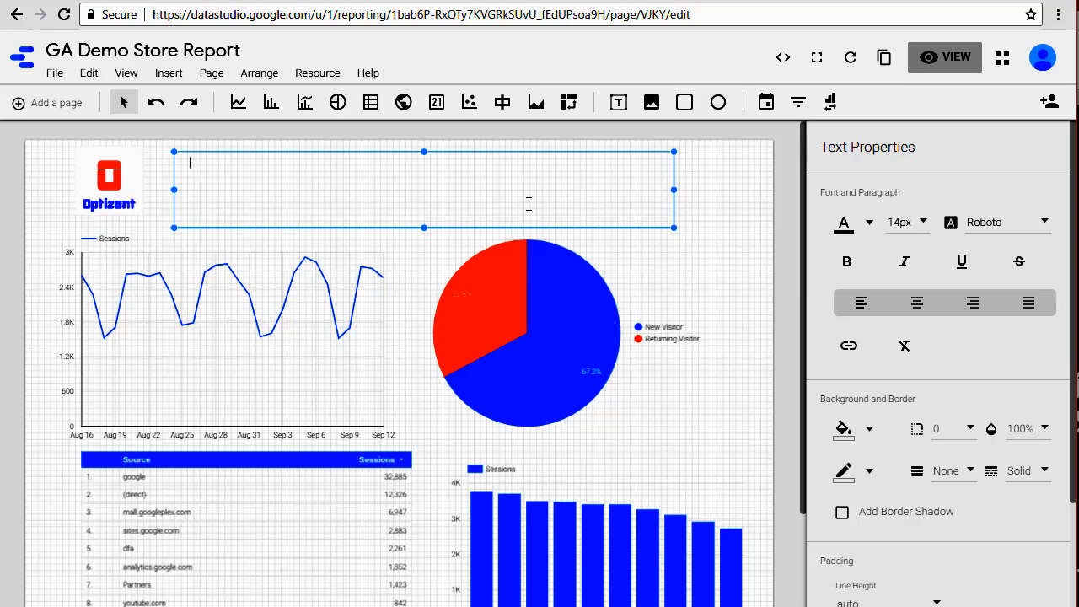
{"action": "type", "text": "GA Demo Store Report"}
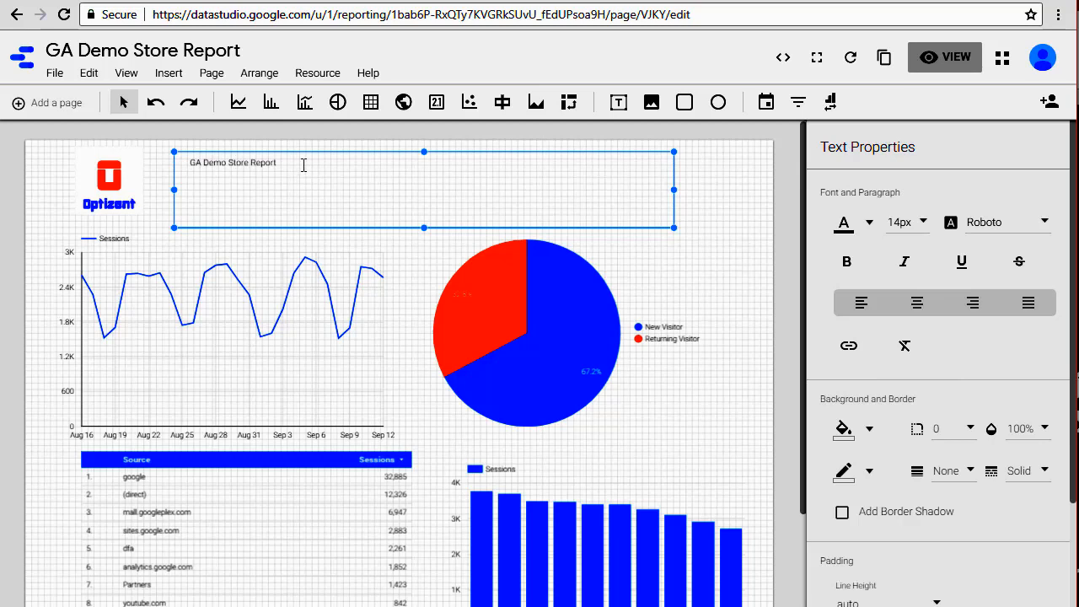
Format the whole "GA Demo Store Report" title in black at a font size of 72px.
{"action": "left_click_drag", "start_coordinate": [291, 164], "coordinate": [162, 170]}
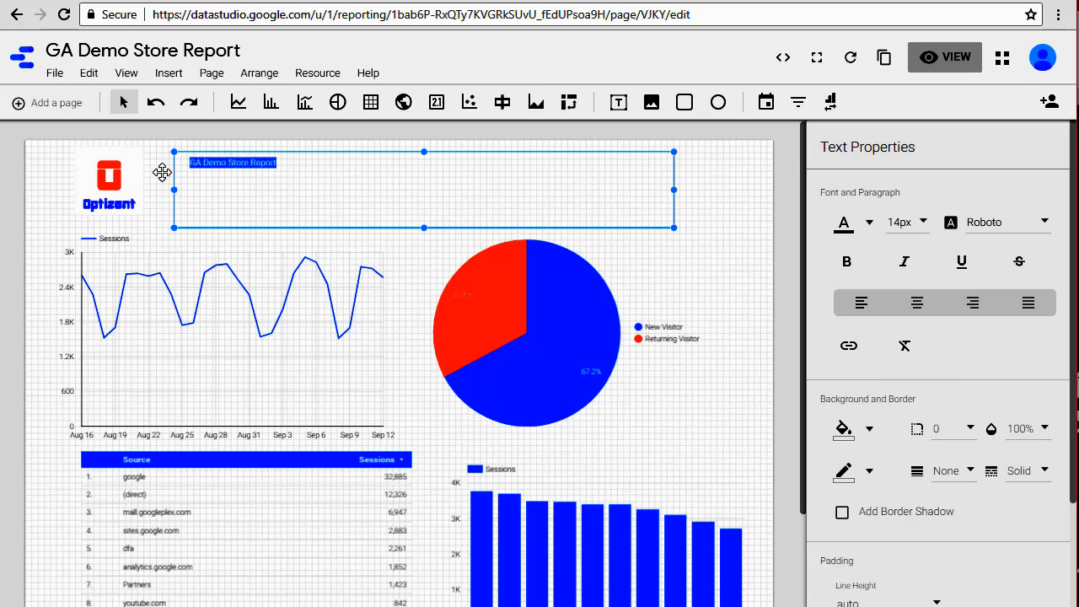
{"action": "left_click", "coordinate": [869, 226]}
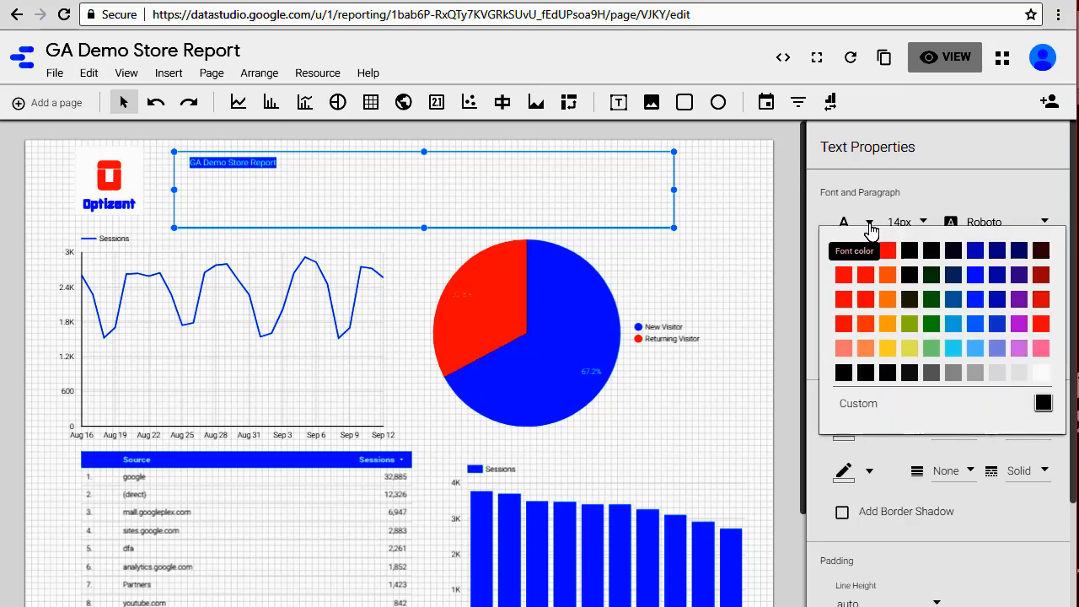
{"action": "left_click", "coordinate": [844, 372]}
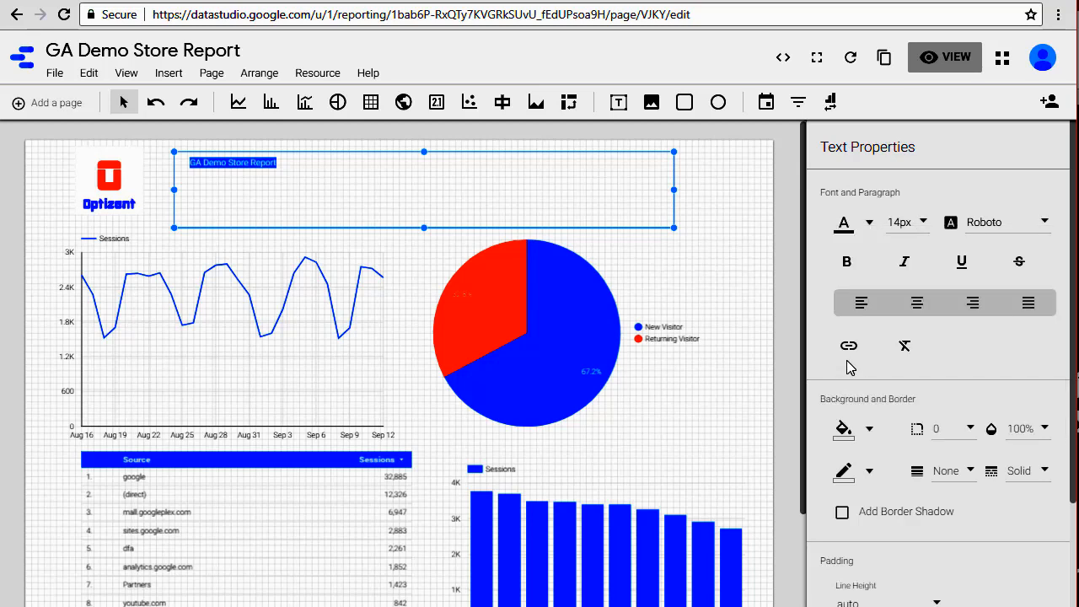
{"action": "left_click", "coordinate": [925, 224]}
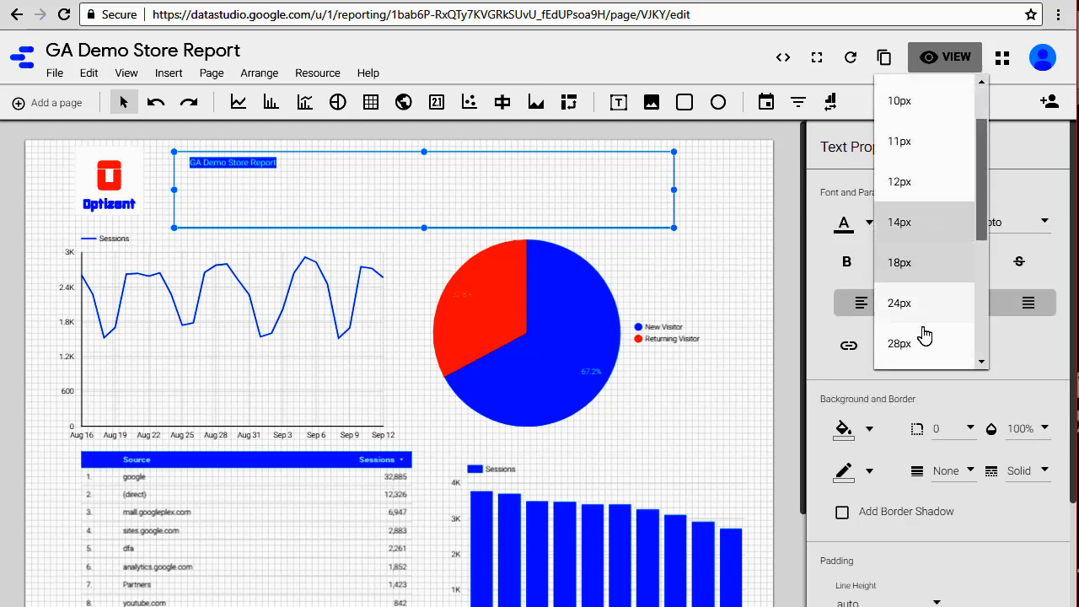
{"action": "left_click_drag", "start_coordinate": [982, 228], "coordinate": [985, 358]}
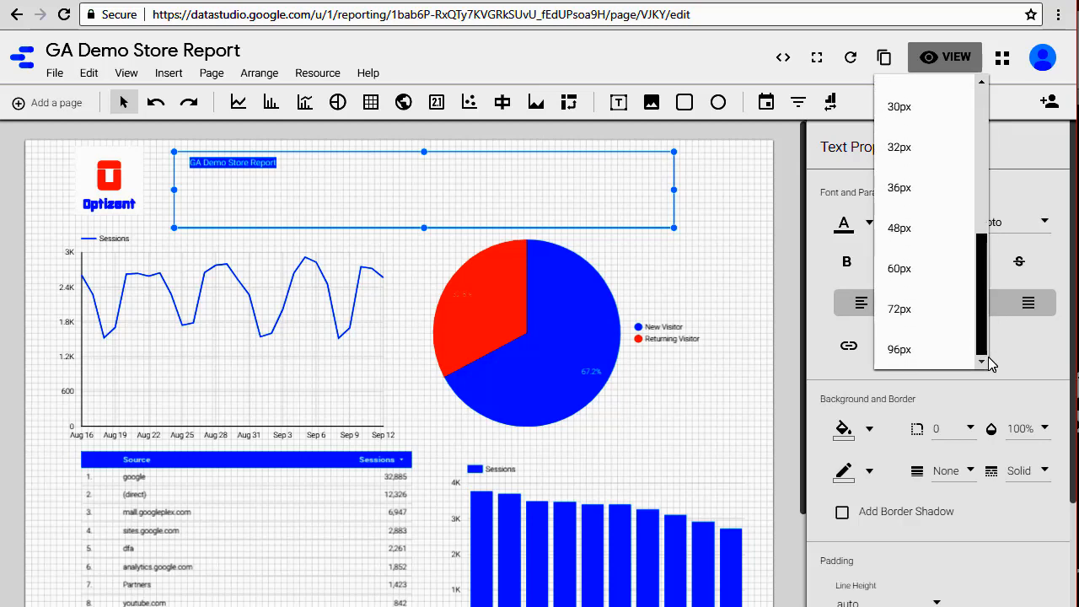
{"action": "left_click", "coordinate": [900, 320]}
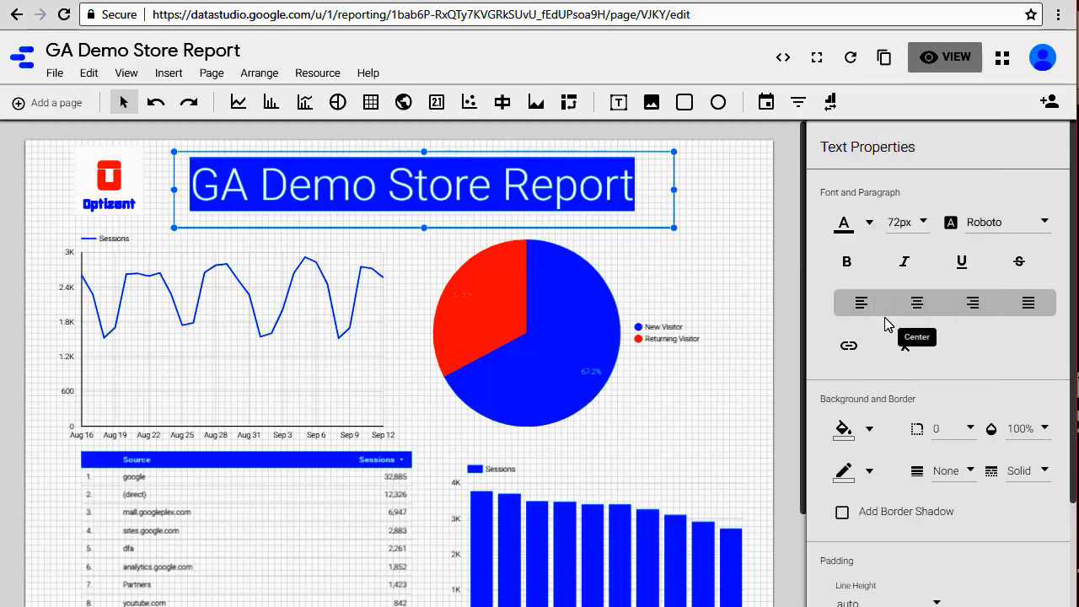
Check the title's Roboto font choice and its border and padding options, and deselect the text box.
{"action": "left_click", "coordinate": [1043, 224]}
{"action": "left_click", "coordinate": [978, 235]}
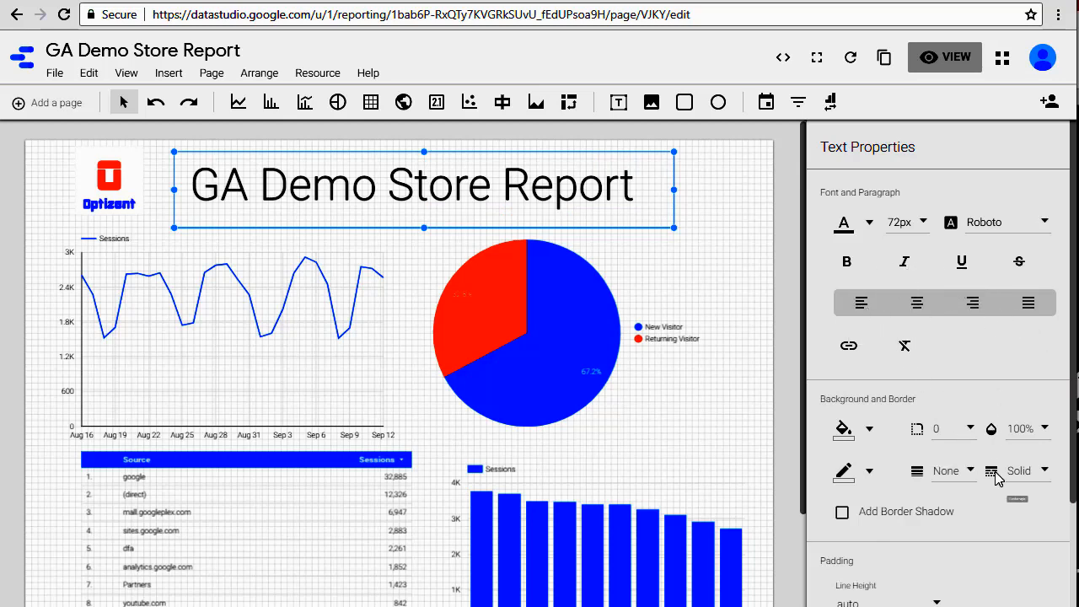
{"action": "scroll", "coordinate": [988, 466], "scroll_direction": "down", "scroll_amount": 2}
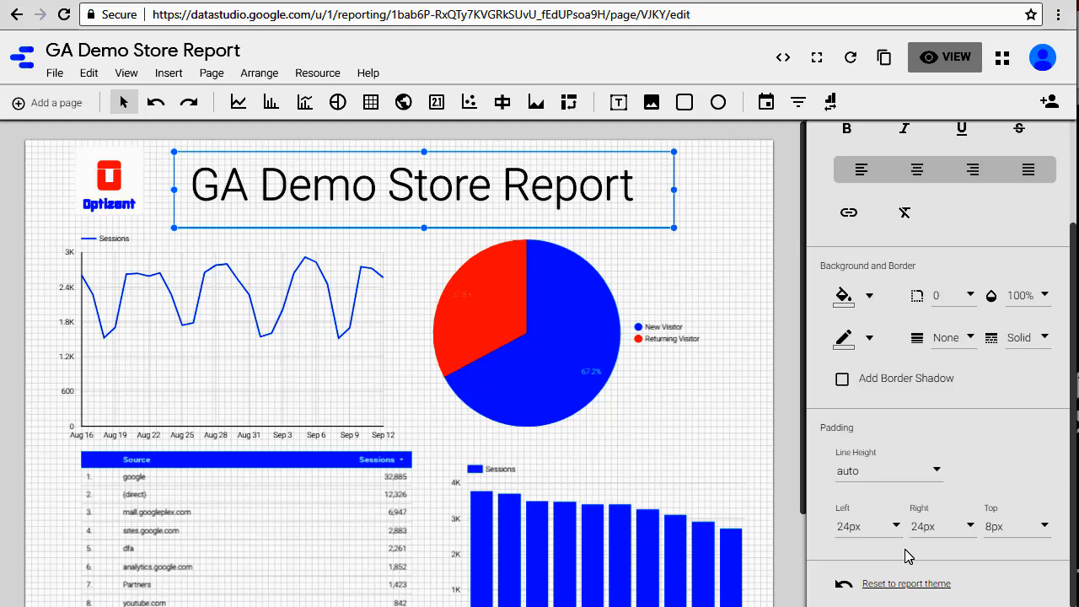
{"action": "left_click", "coordinate": [727, 291]}
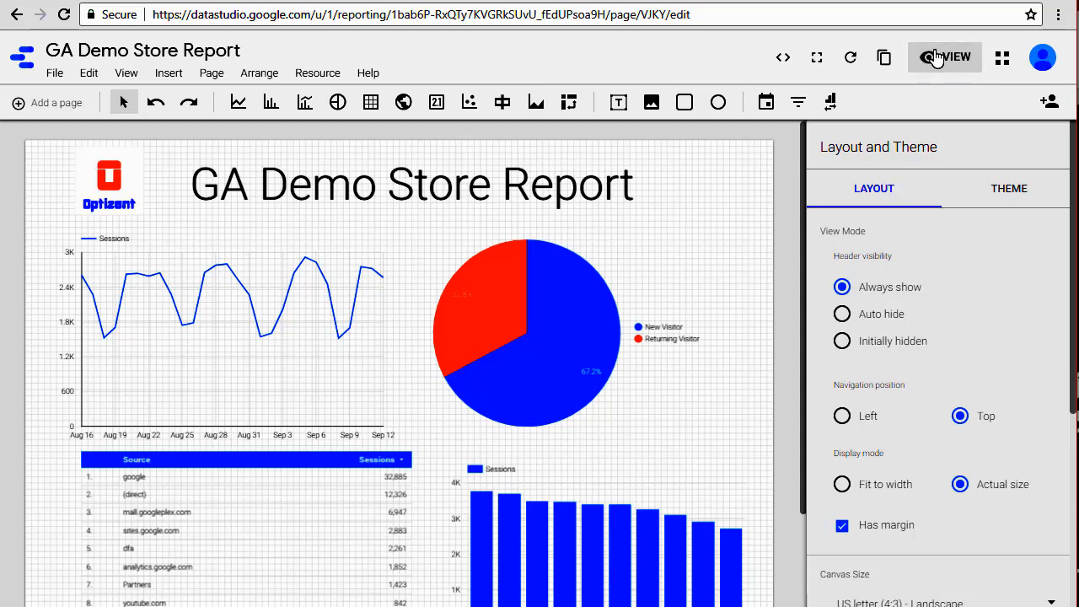
Preview the report in view mode and return to editing it.
{"action": "left_click", "coordinate": [936, 57]}
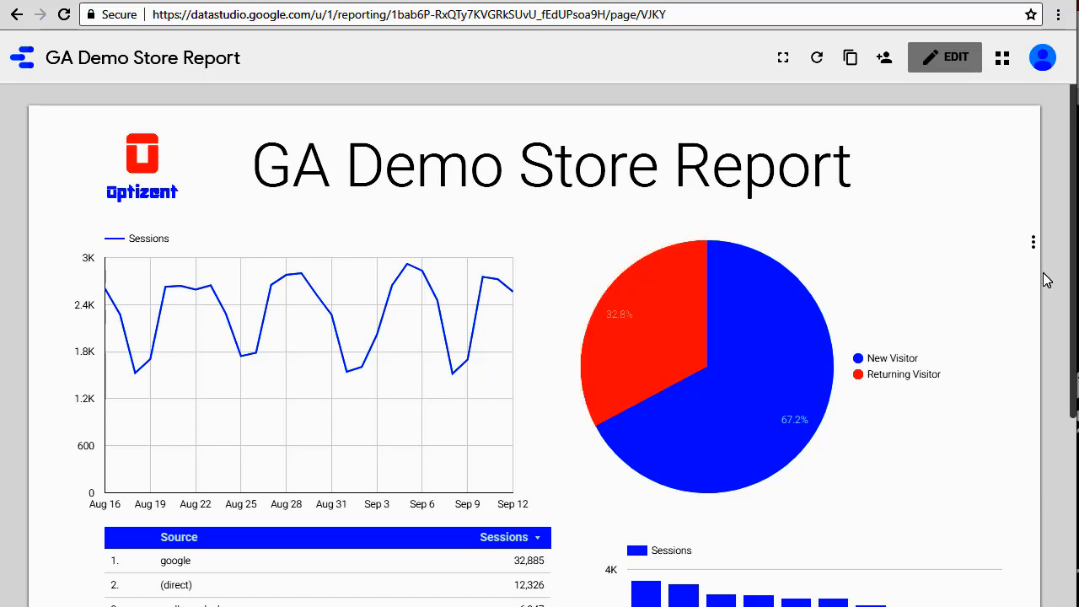
{"action": "left_click", "coordinate": [956, 57]}
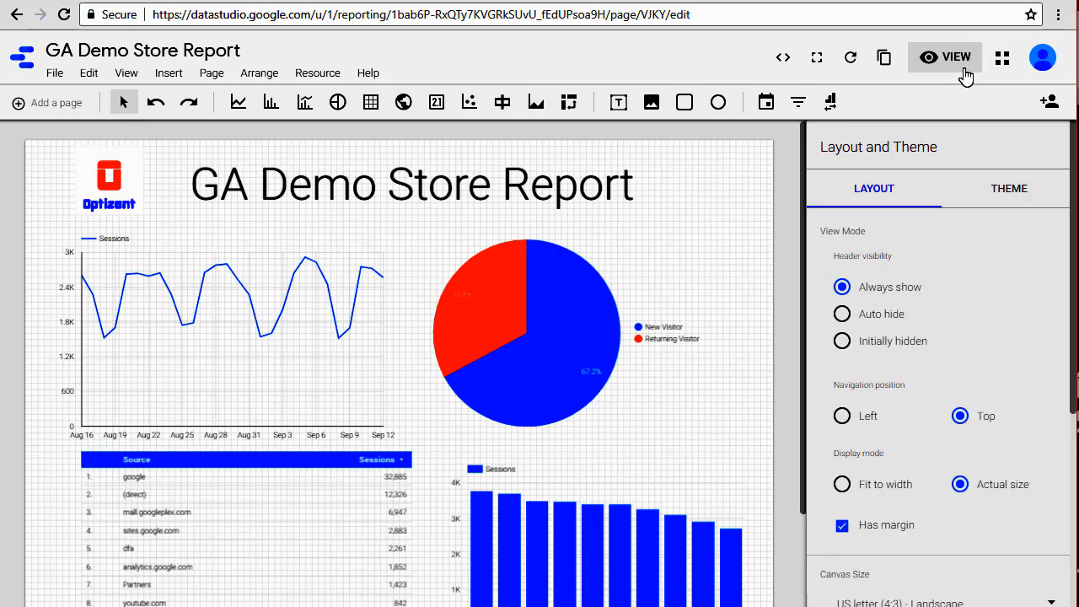
{"action": "left_click", "coordinate": [961, 68]}
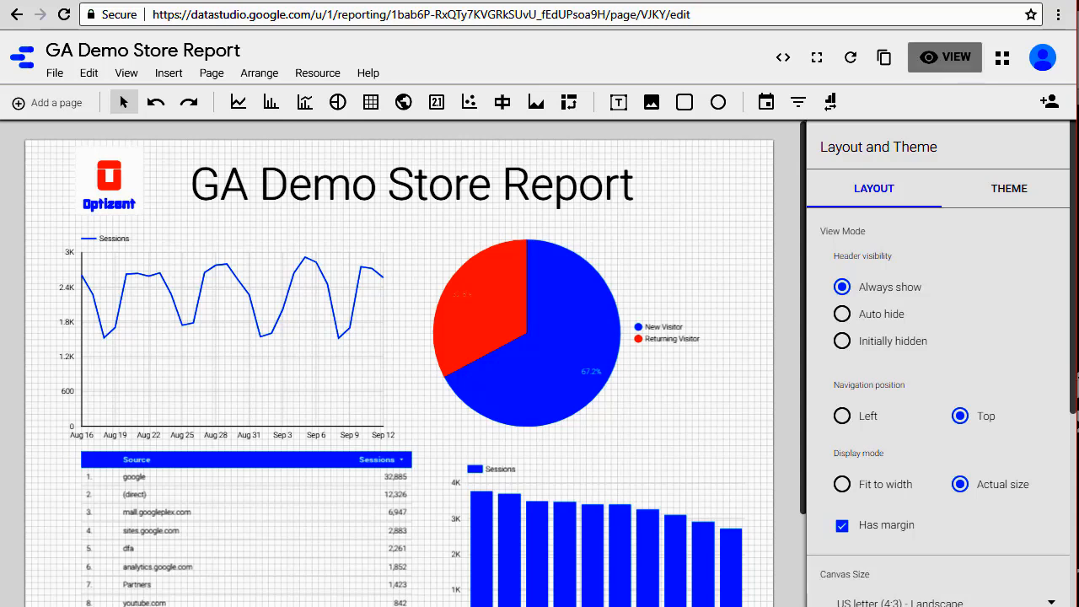